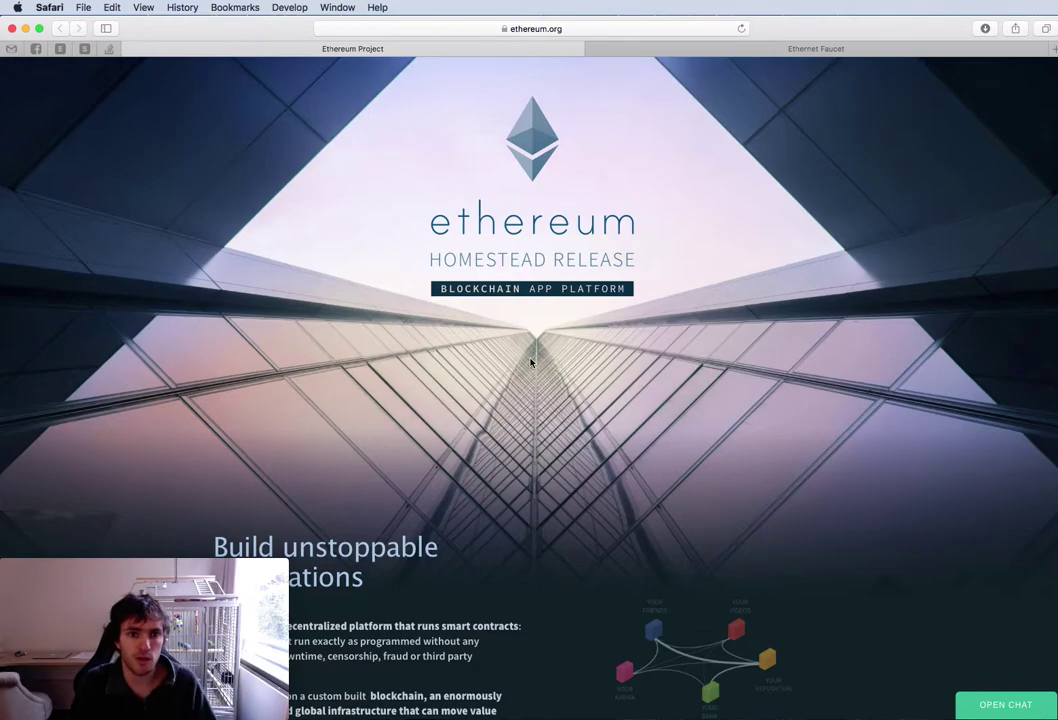
Look over the ethereum.org wallet download section in Safari, then switch to the Ethereum Wallet window
click(545, 30)
click(822, 217)
scroll(638, 240, down, 10)
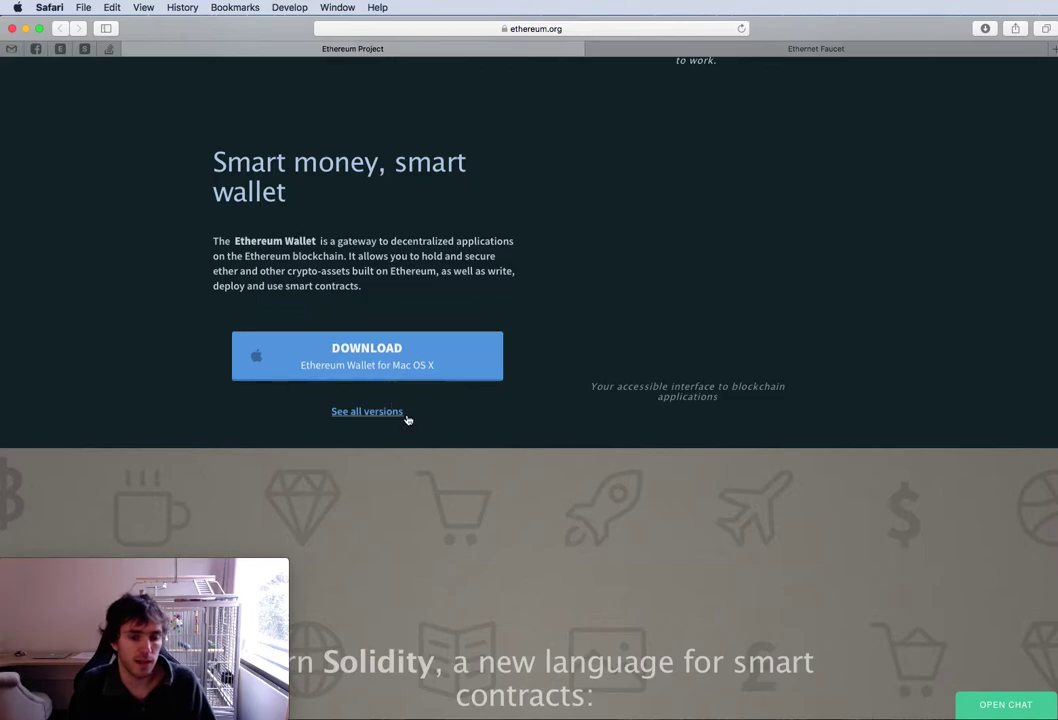
key(super+Up)
key(ctrl+Up)
click(449, 309)
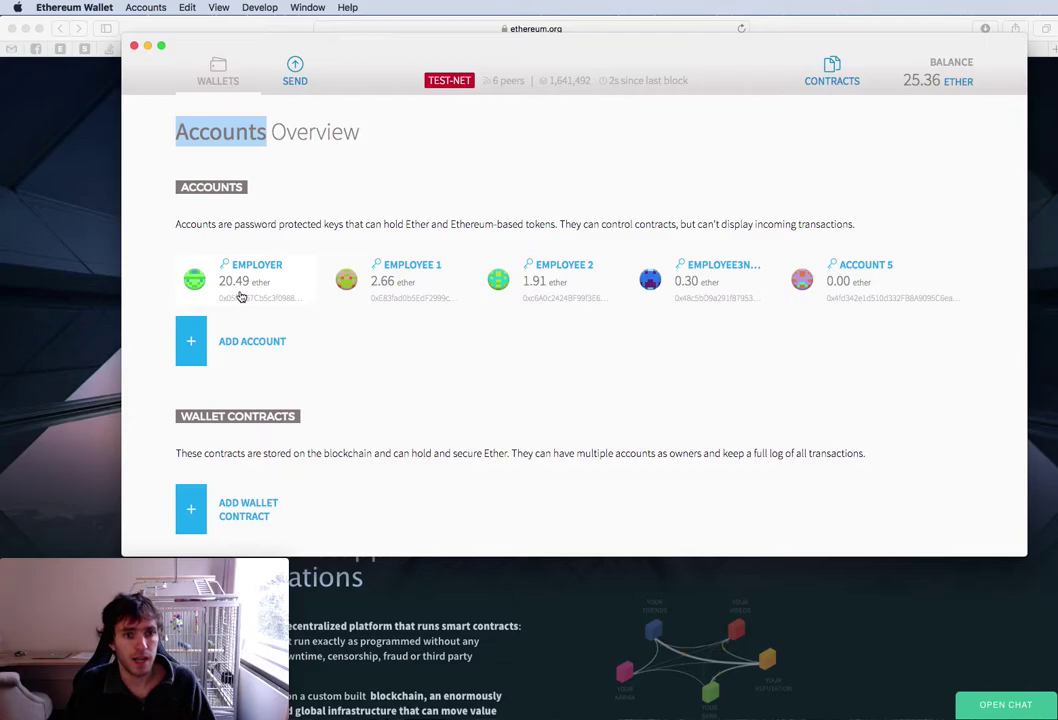
click(253, 8)
mouse_move(340, 83)
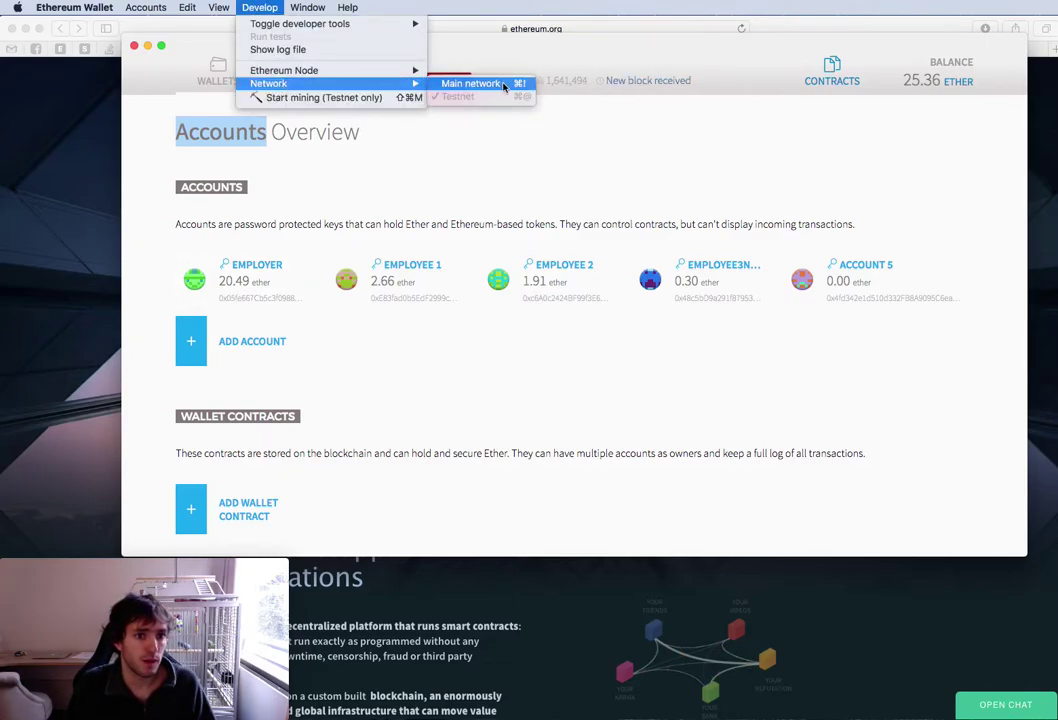
click(330, 97)
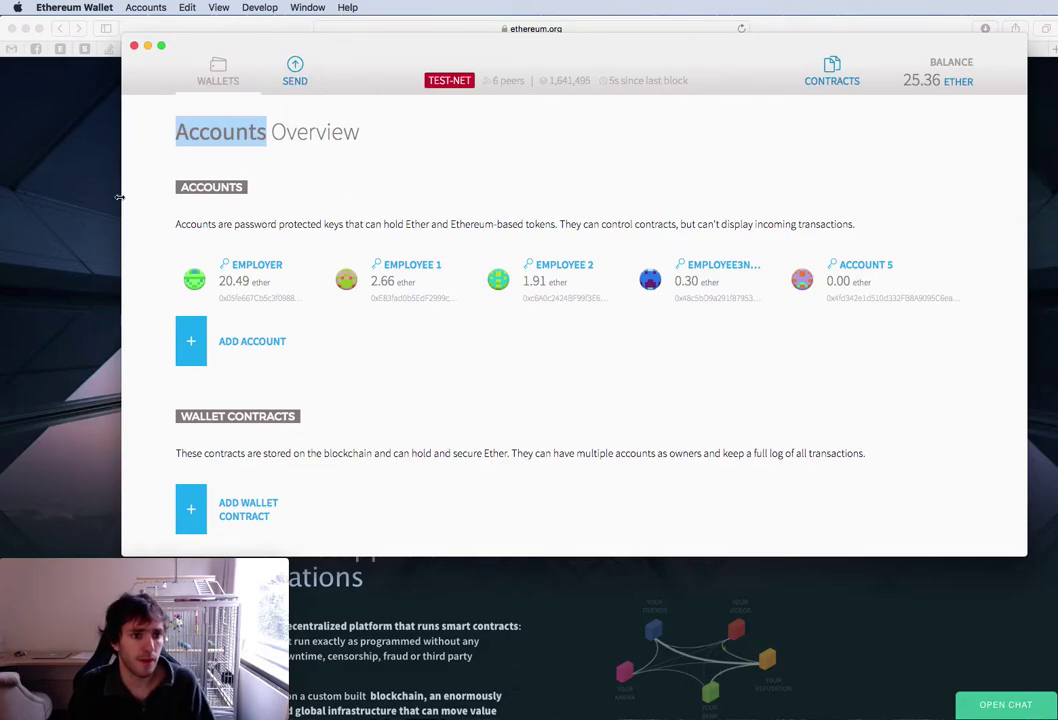
click(99, 165)
click(805, 45)
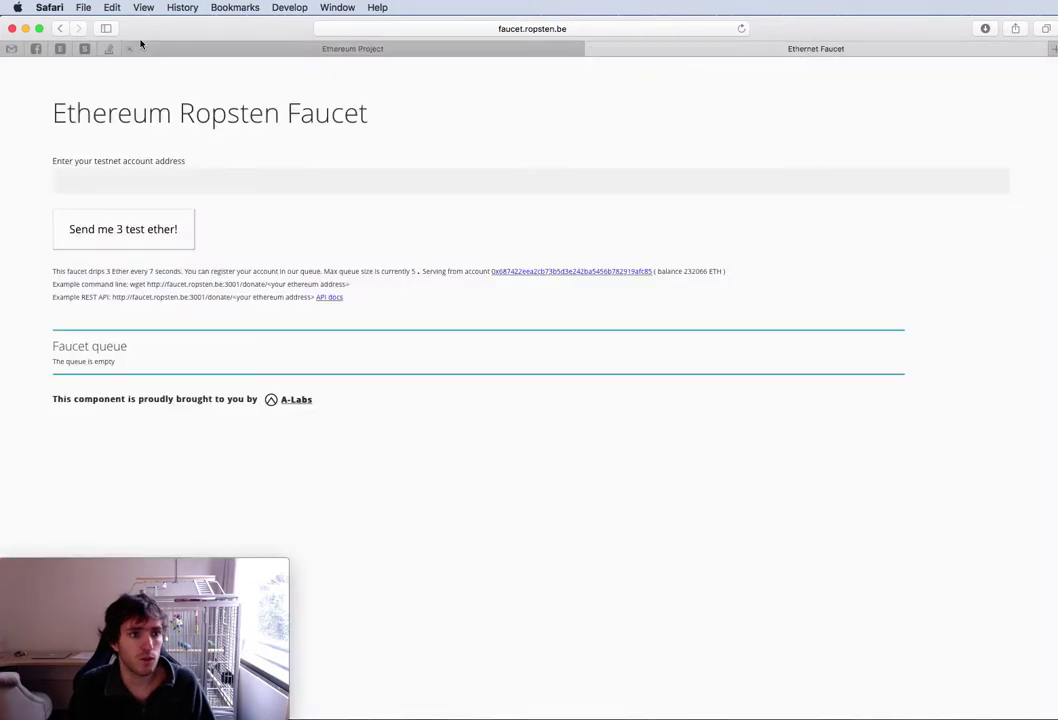
click(61, 30)
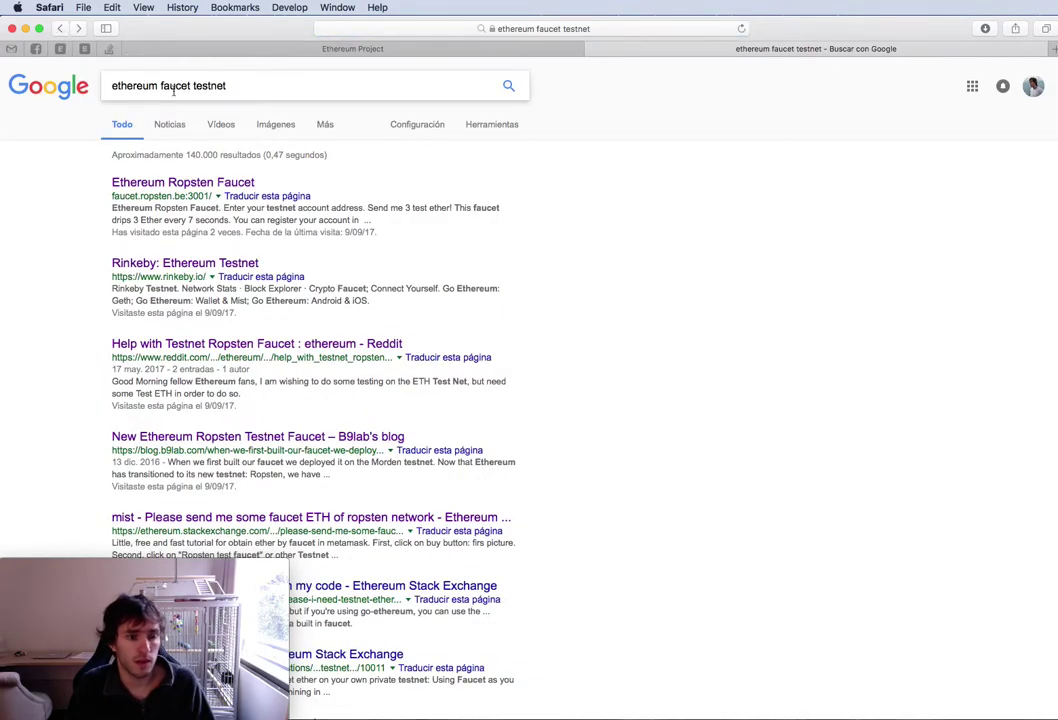
click(217, 182)
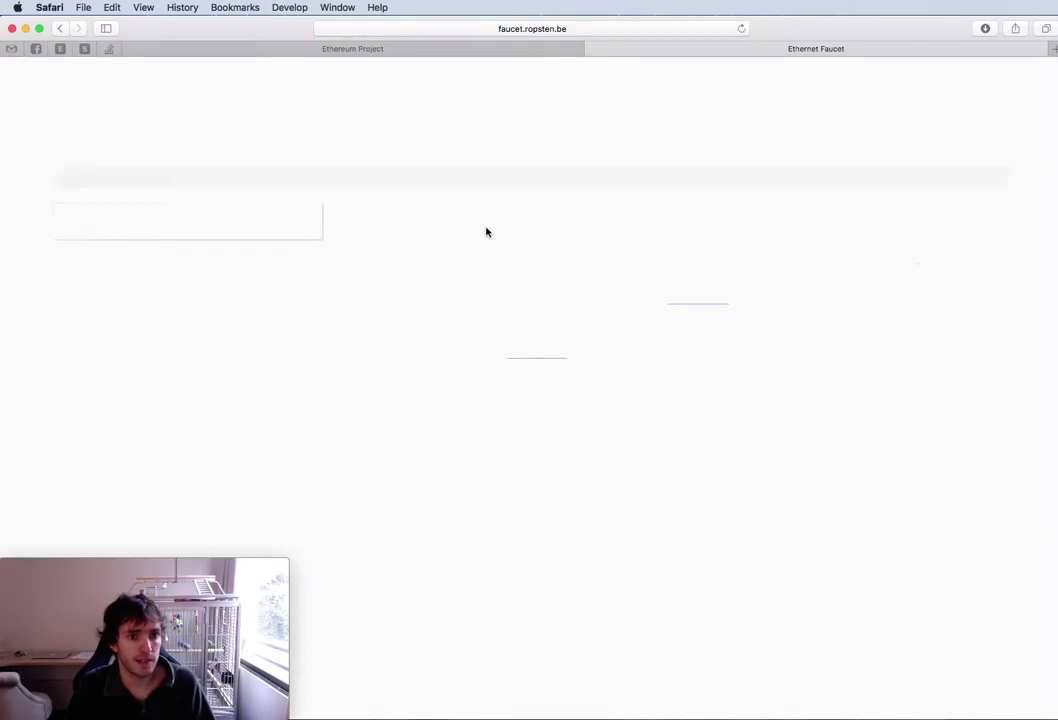
click(456, 50)
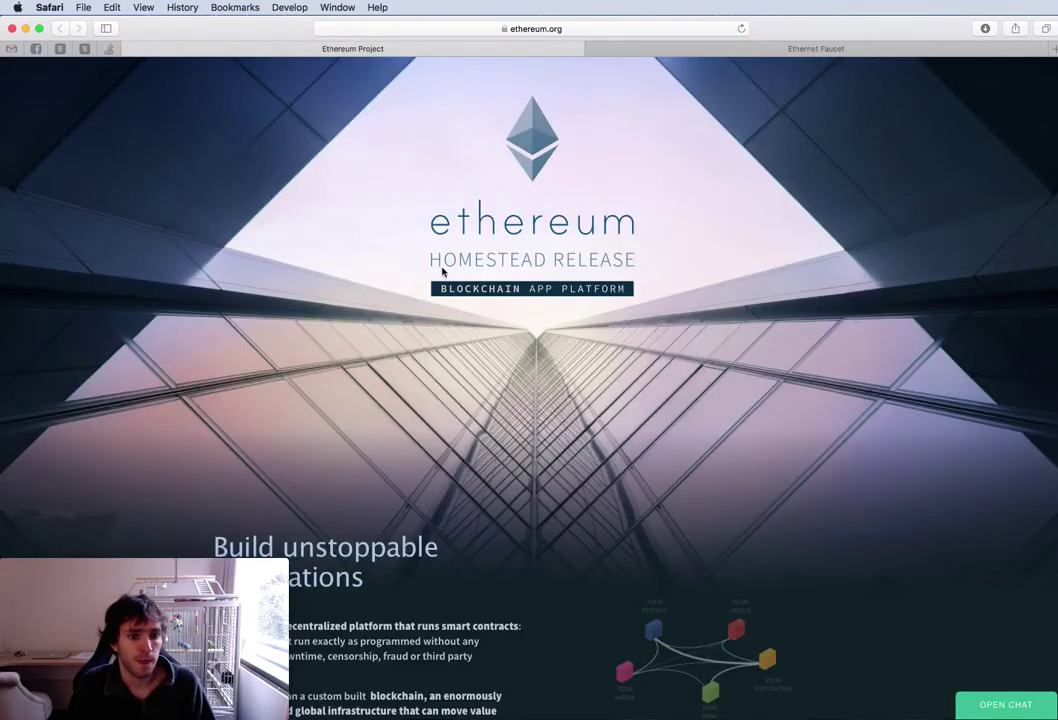
scroll(441, 272, down, 5)
key(ctrl+Up)
click(305, 319)
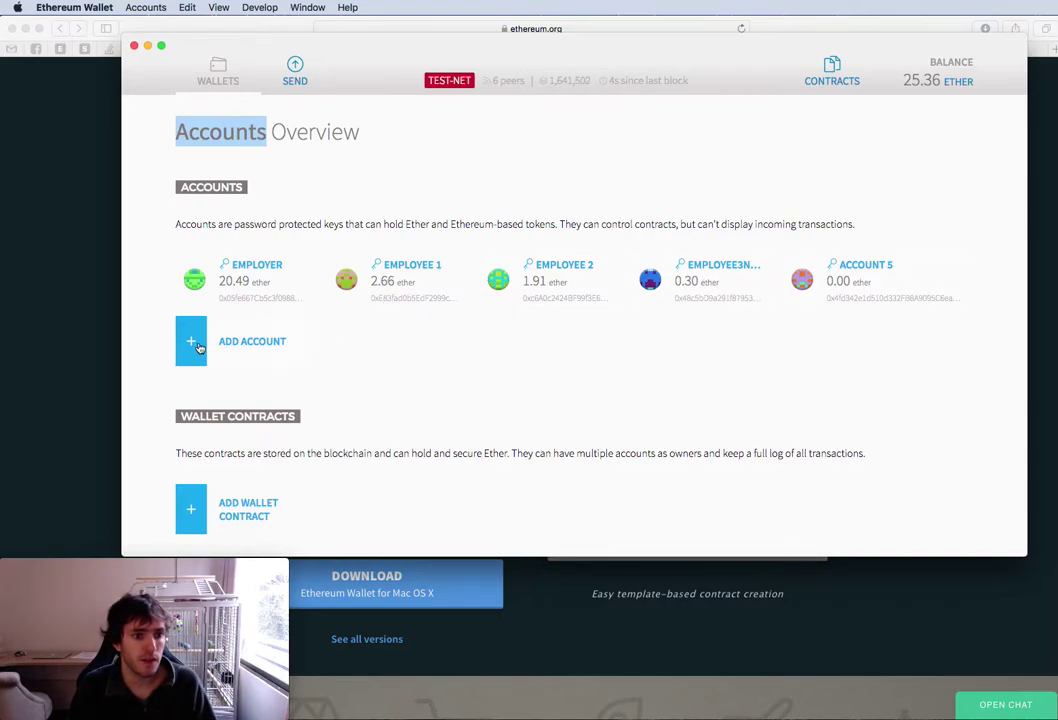
Create a new account protected by a password, dismissing the keyfile backup reminder
click(253, 344)
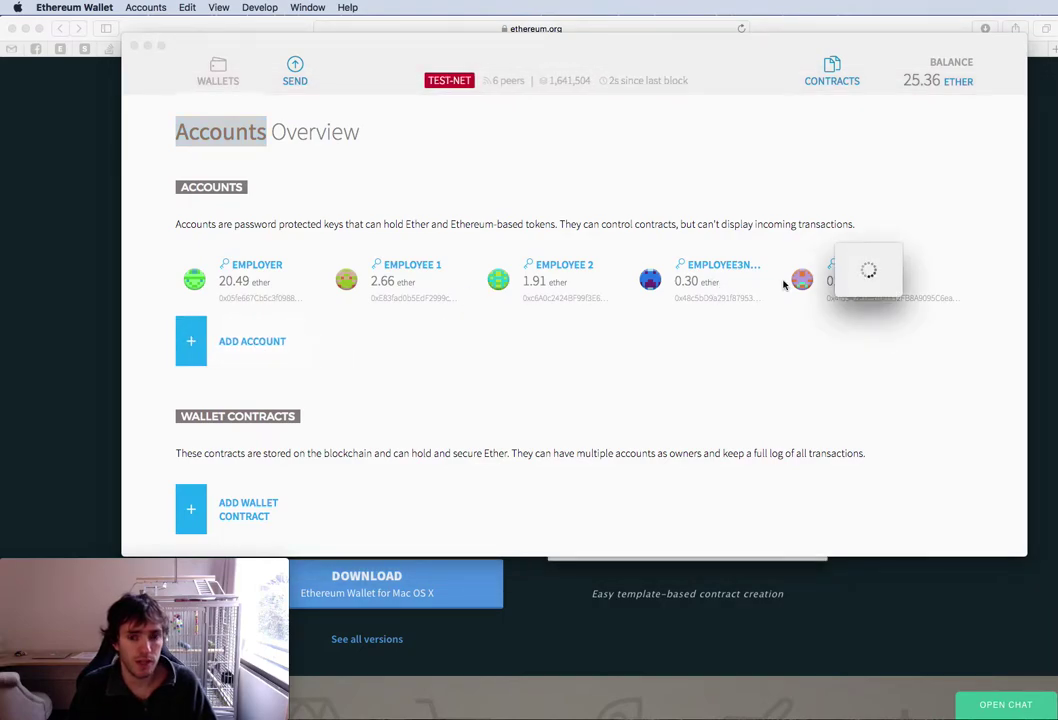
text(password)
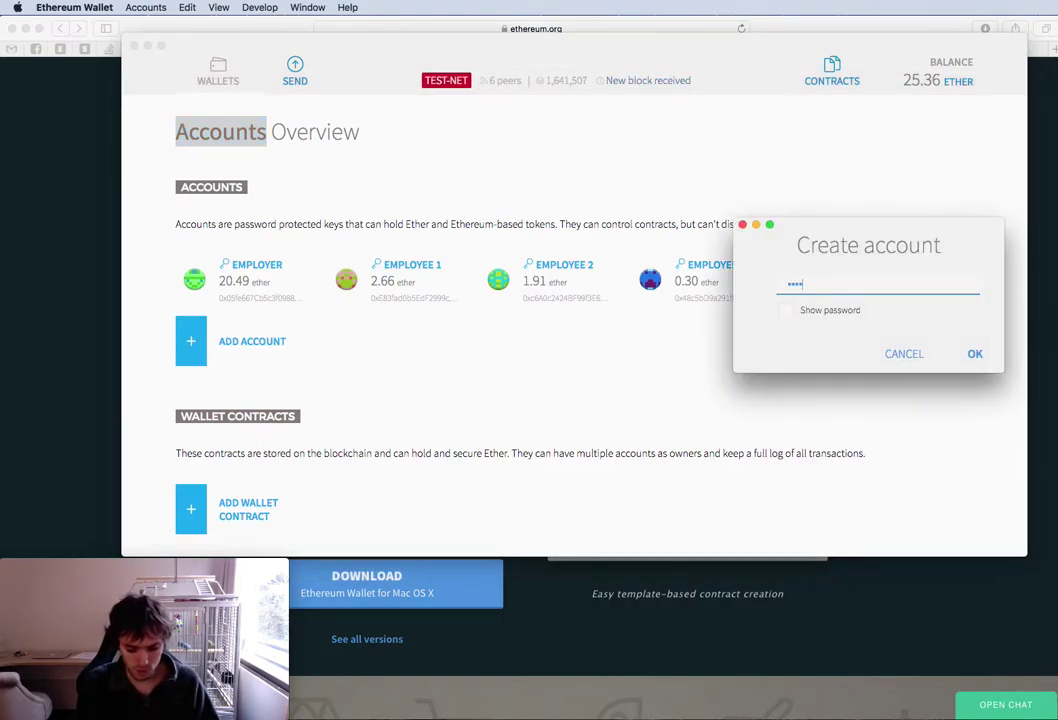
click(977, 355)
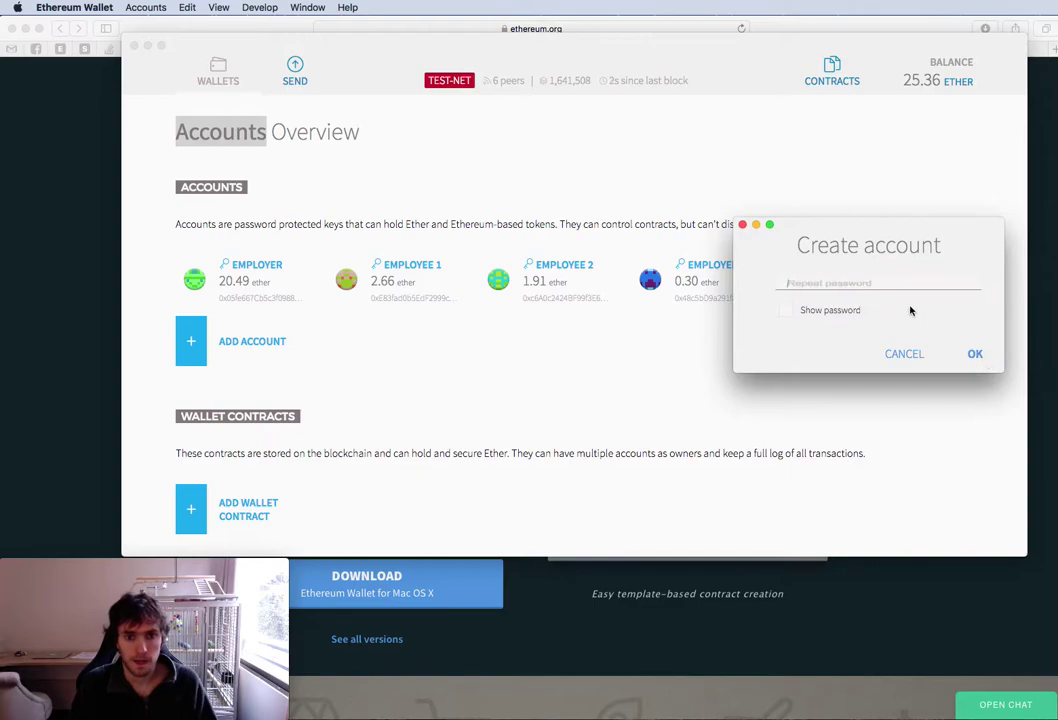
text(password)
click(972, 357)
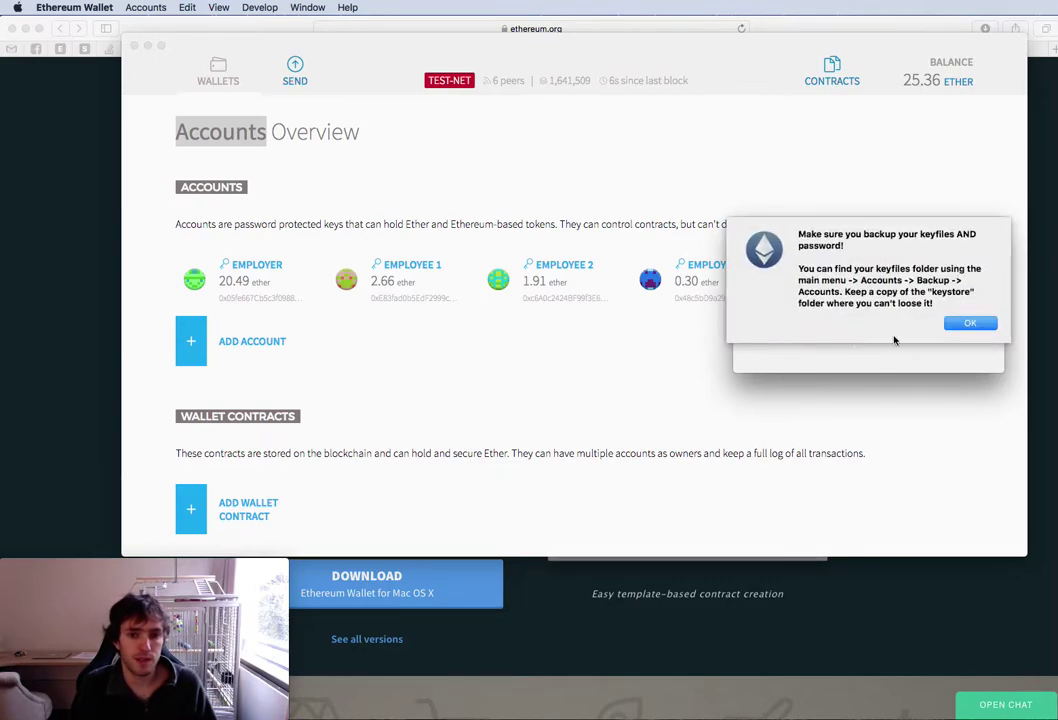
click(952, 323)
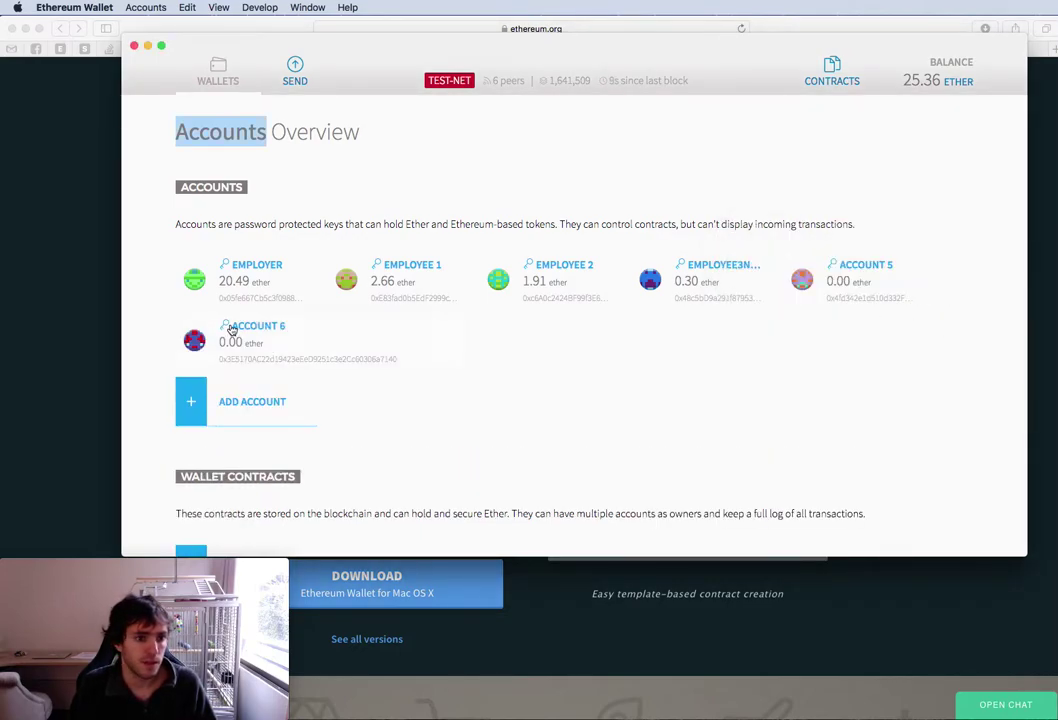
Rename the new Account 6 to 'Account Cool' and return to the accounts overview
click(231, 330)
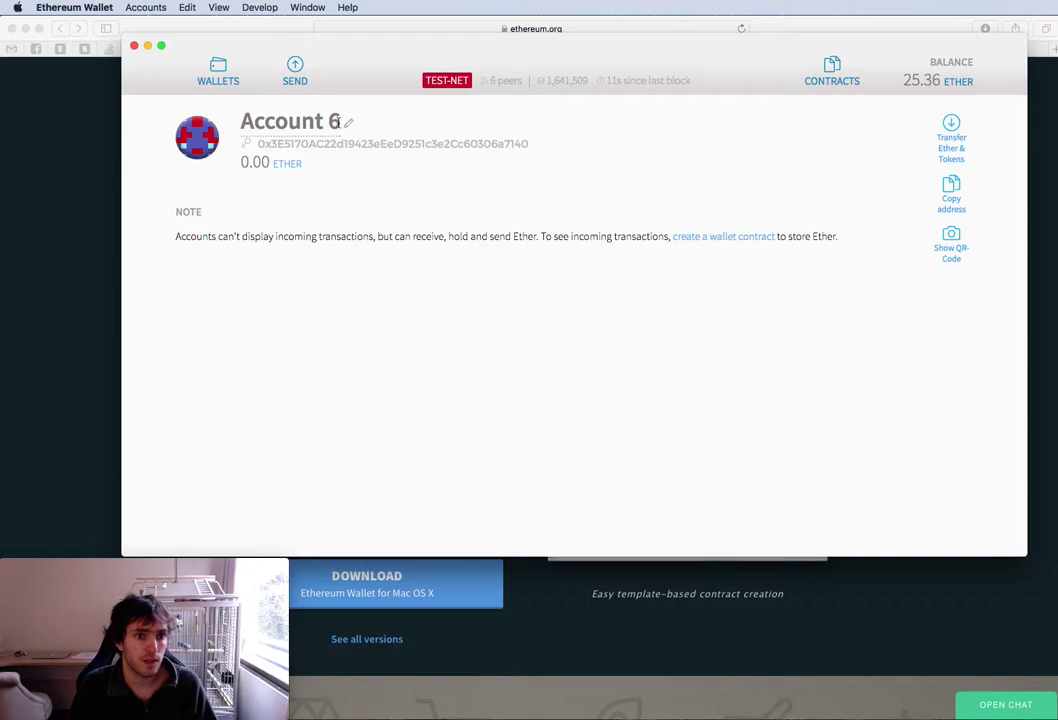
key(BackSpace)
key(BackSpace)
key(BackSpace)
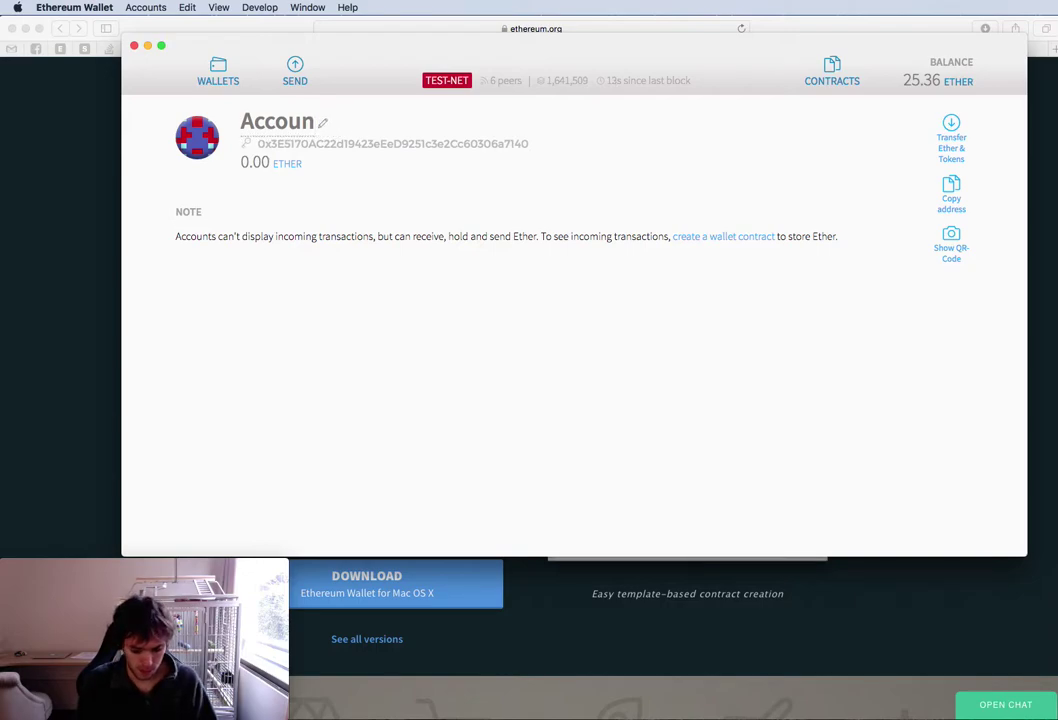
text(t )
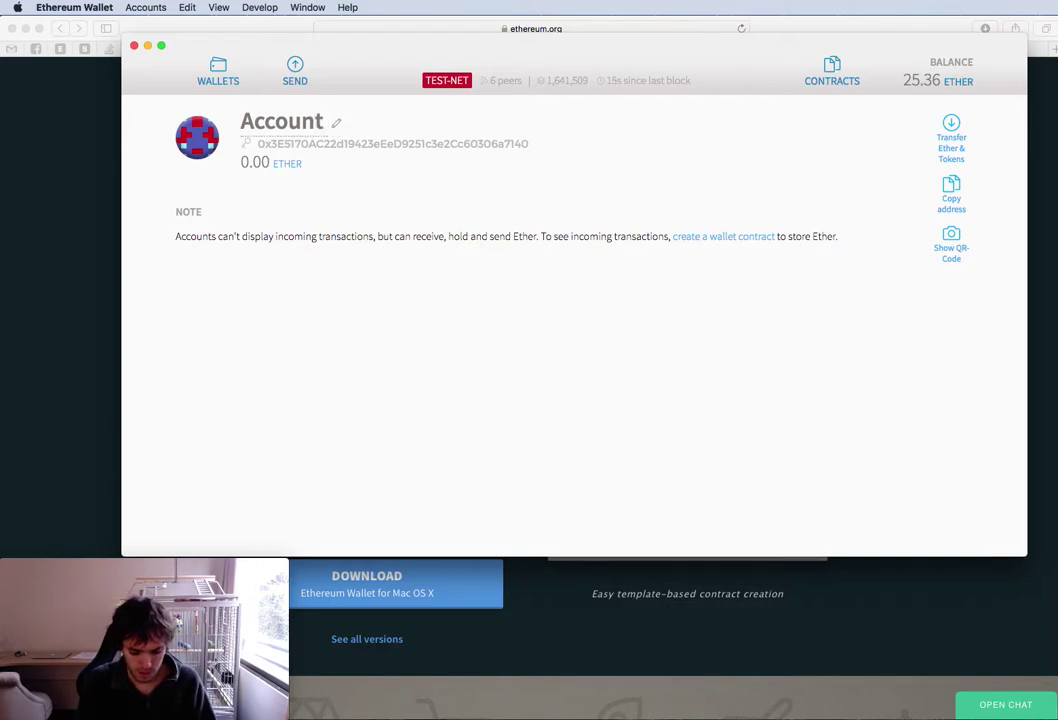
text(Cool)
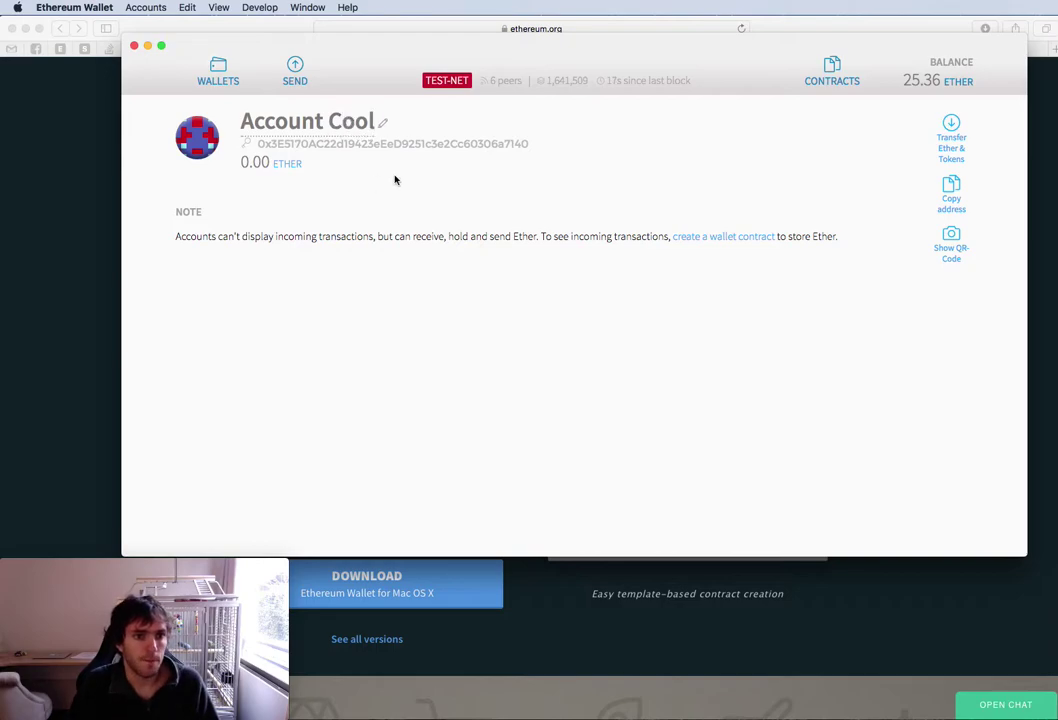
click(181, 67)
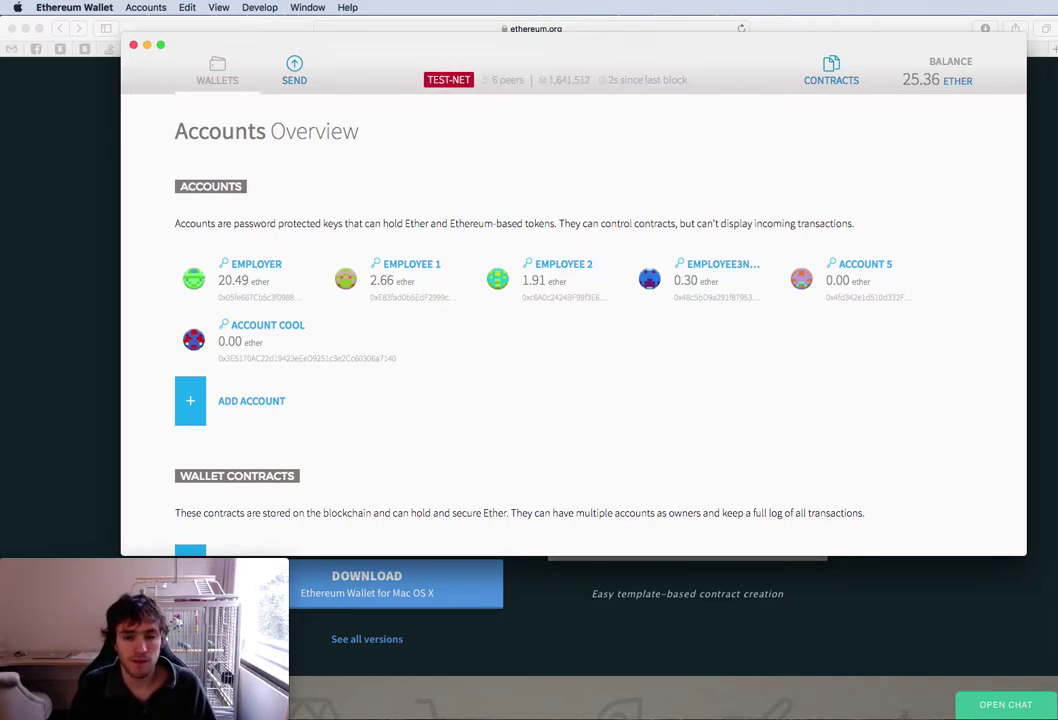
Copy the Employer account's address despite the test network warning
scroll(440, 300, down, 1)
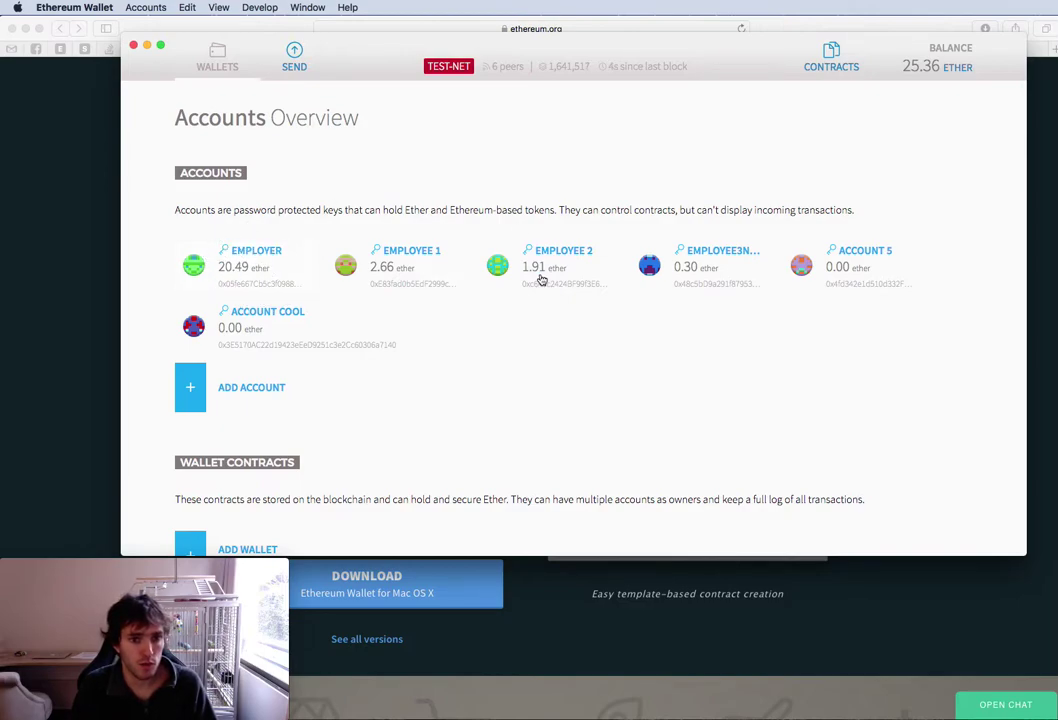
click(259, 270)
double_click(479, 142)
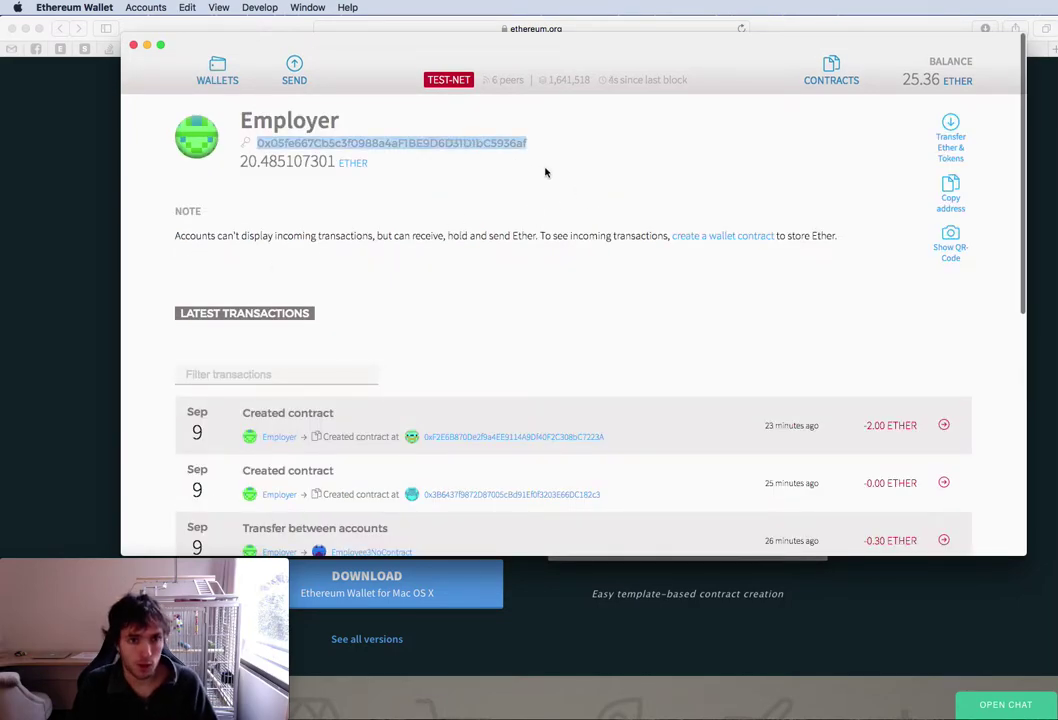
key(super+c)
click(639, 221)
click(232, 78)
Send 2 ether from Employee 1 to the Employer address at the Faster fee, confirming with the password
click(366, 276)
click(293, 71)
key(super+v)
click(442, 338)
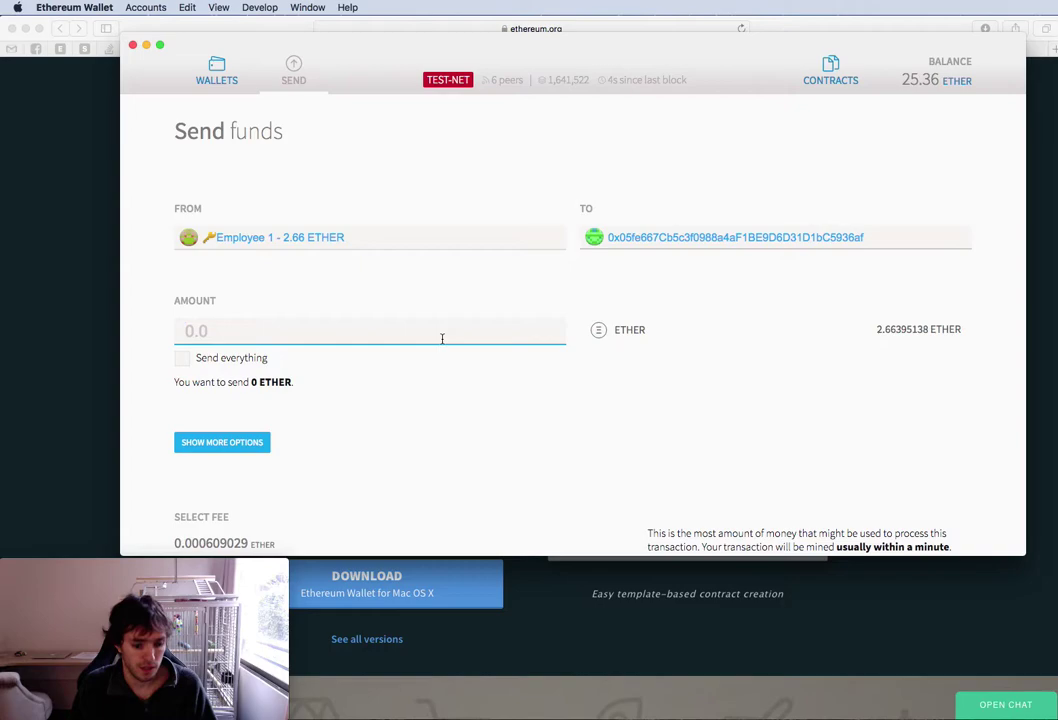
text(2)
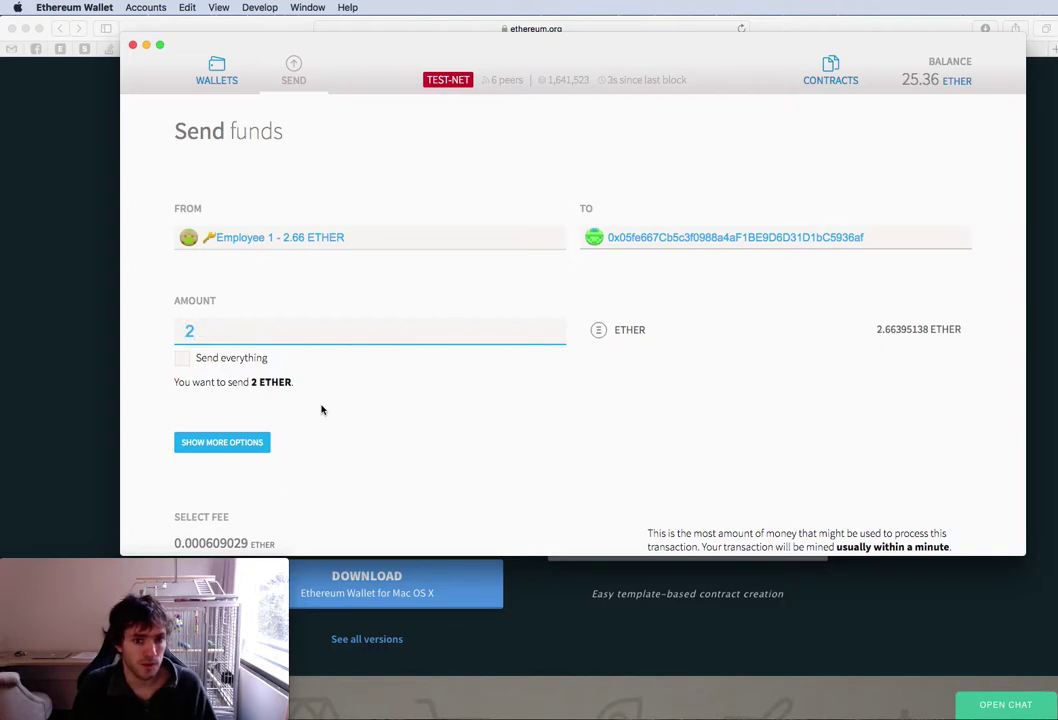
scroll(230, 446, down, 5)
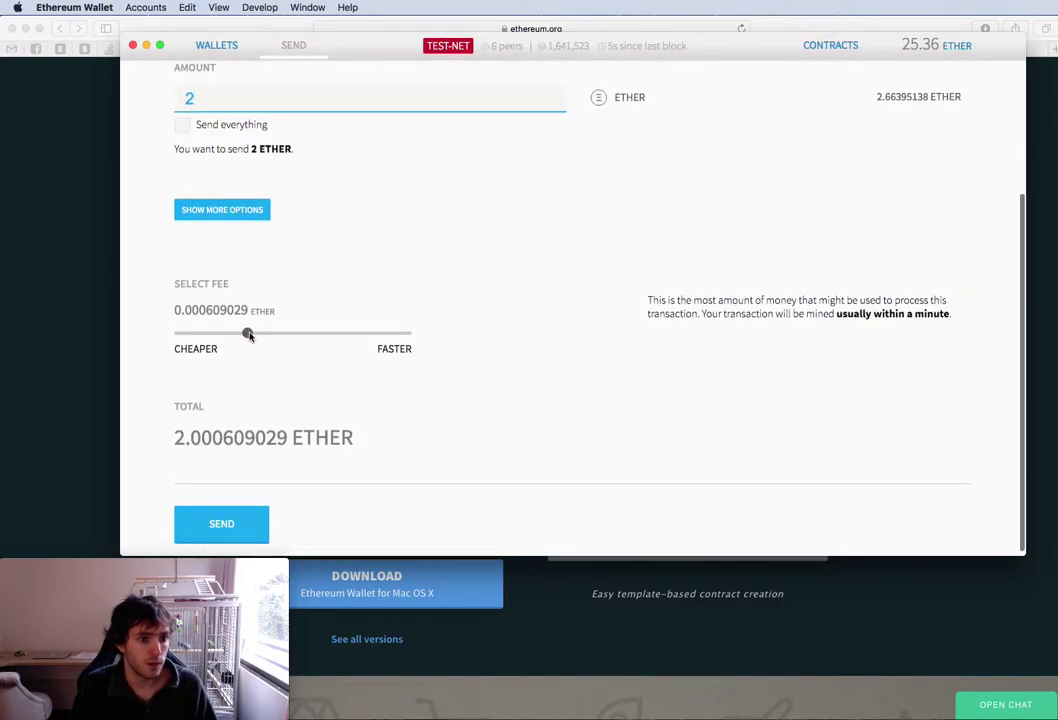
drag(265, 334, 415, 343)
click(217, 524)
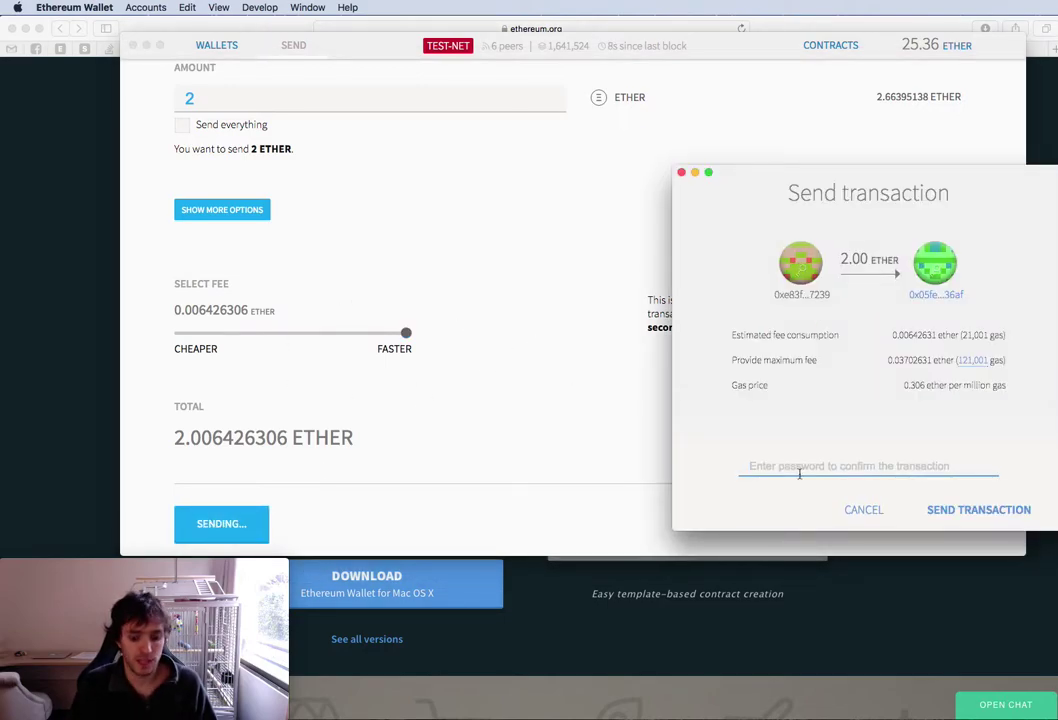
text(ab)
key(Return)
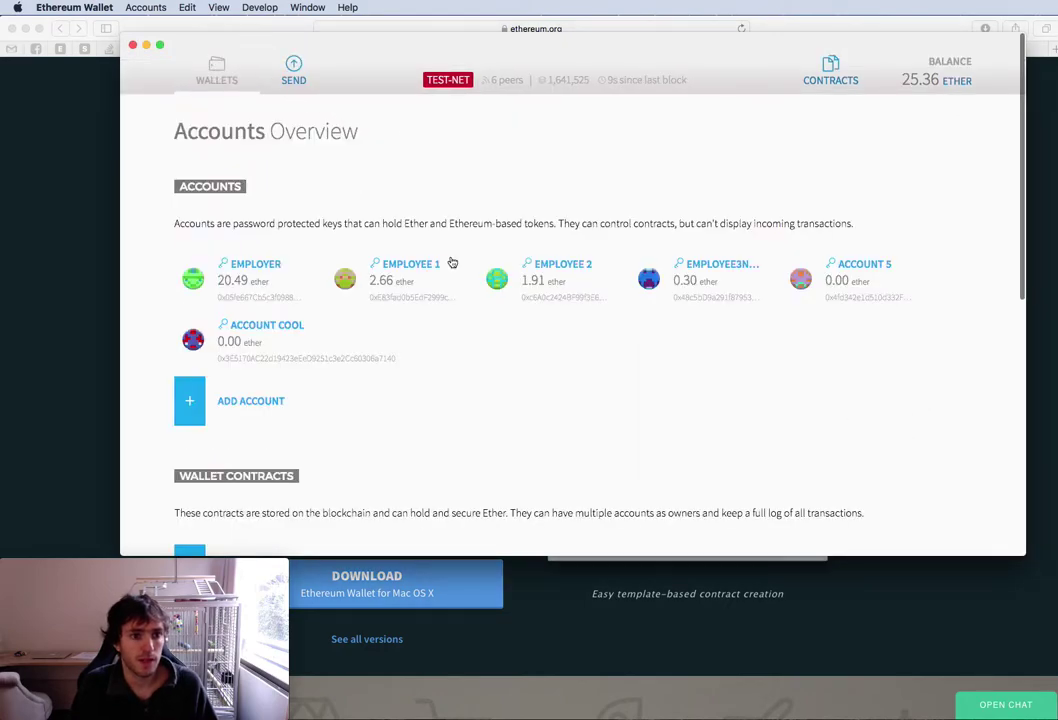
Watch the transfer confirm, leaving Employer at 22.49 ether and Employee 1 at 0.66
scroll(452, 262, down, 8)
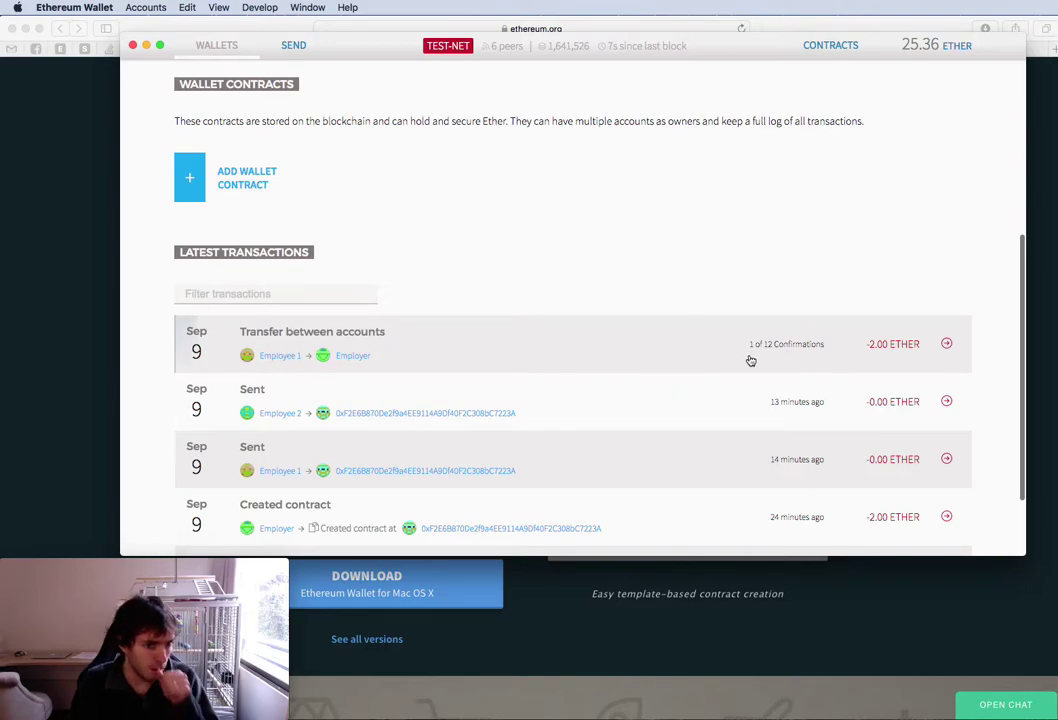
scroll(750, 360, up, 8)
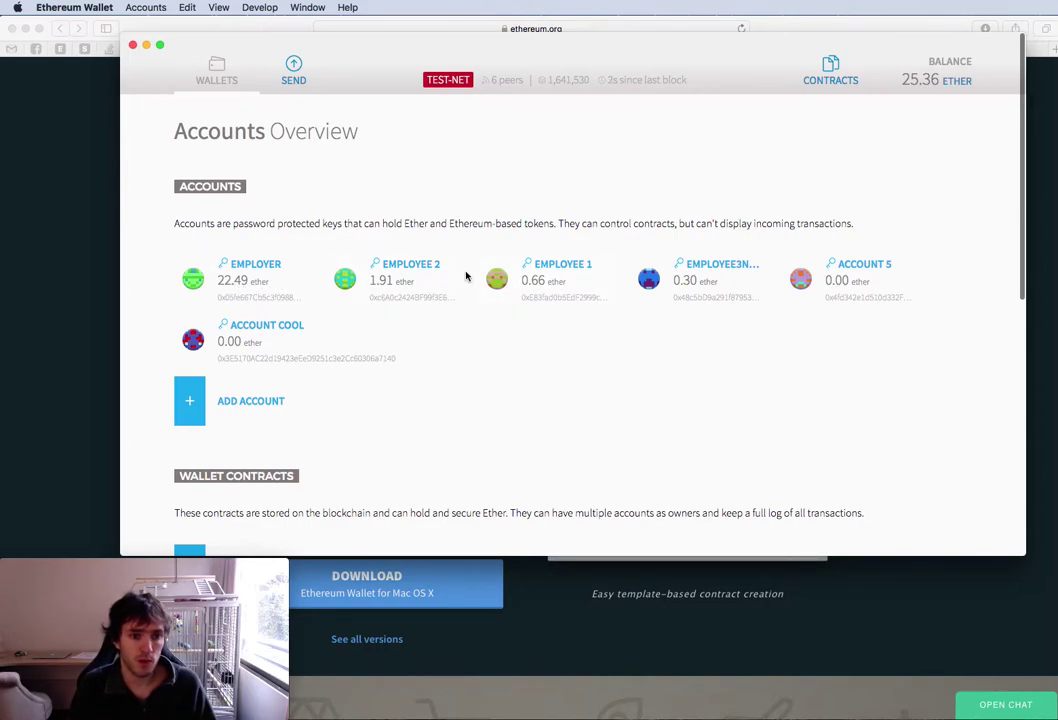
Start a new contract deployment from Employer and paste in the PayCheck source code
click(840, 64)
click(247, 218)
click(268, 243)
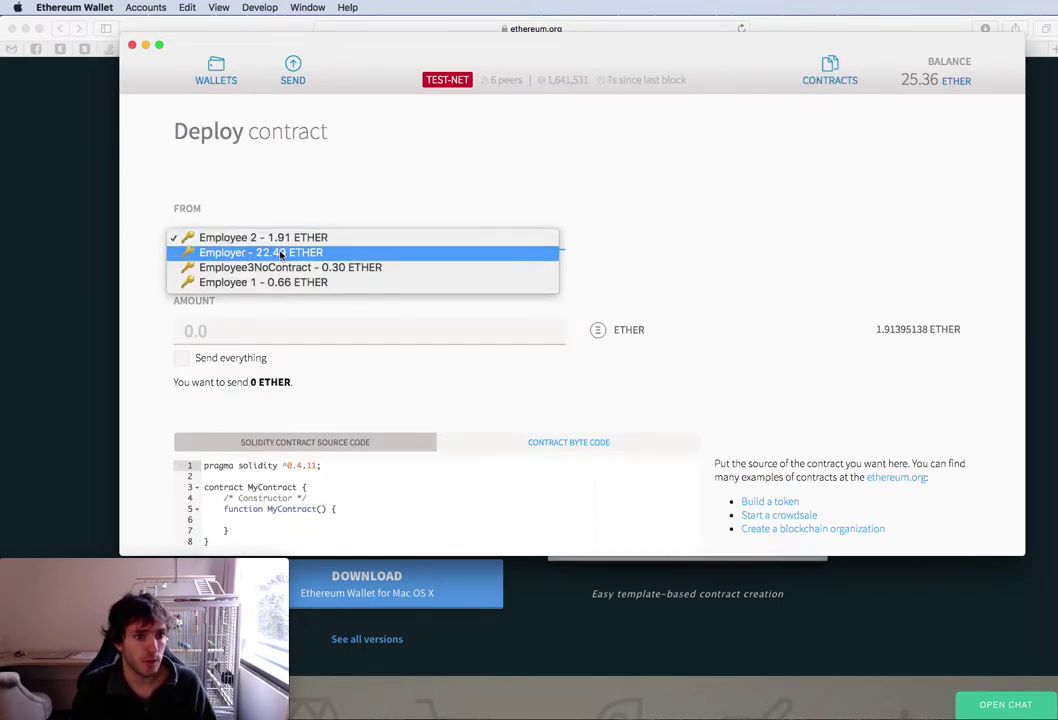
click(278, 256)
key(Up)
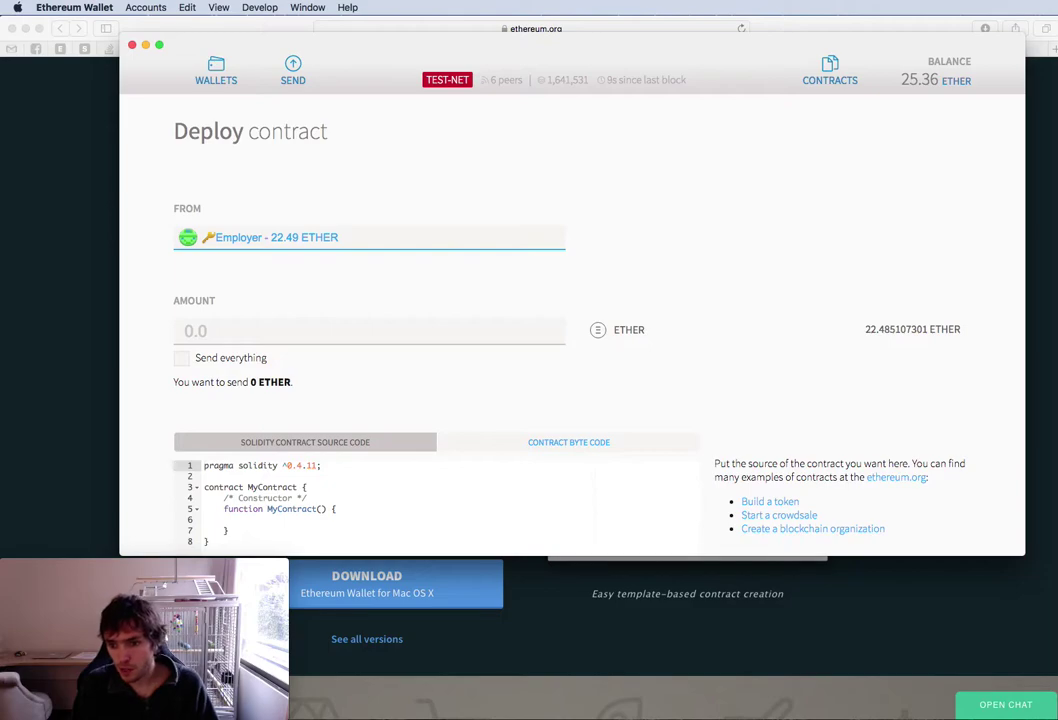
scroll(642, 493, down, 5)
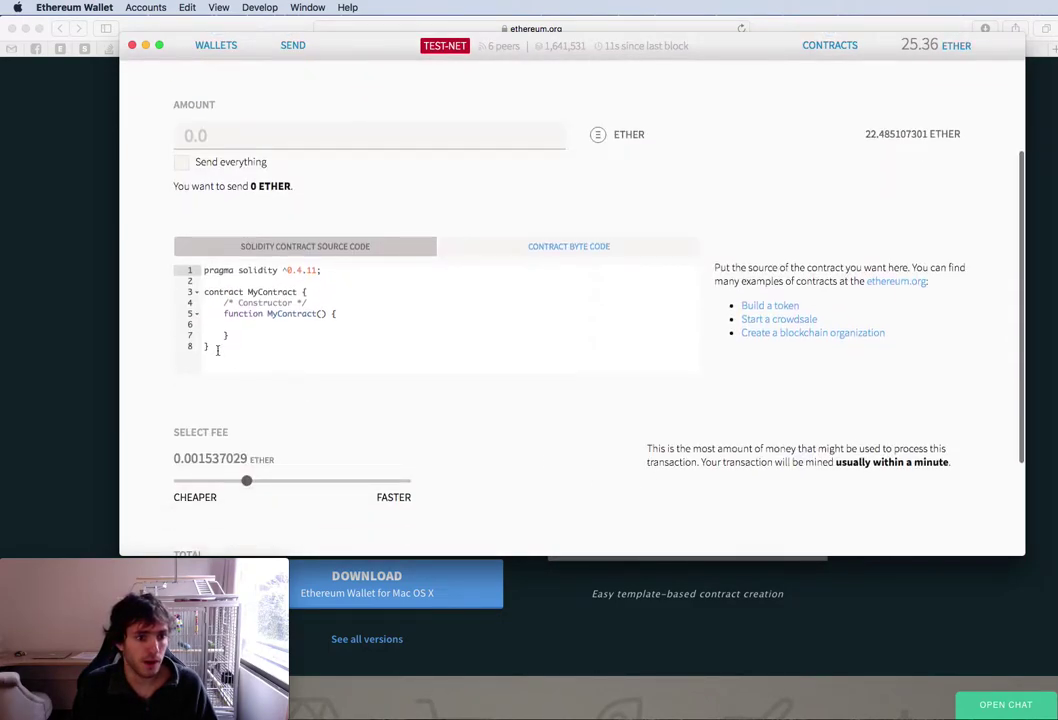
key(super+a)
key(super+v)
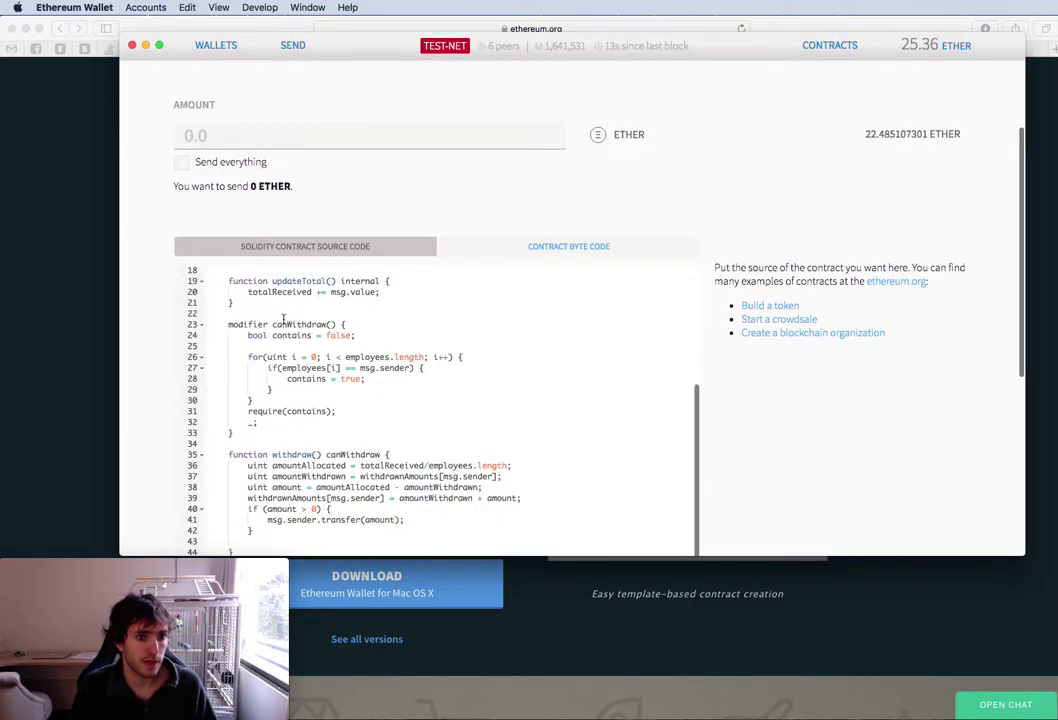
Delete the totalReceived declaration, the fallback's updateTotal() call and the updateTotal function
scroll(298, 326, up, 5)
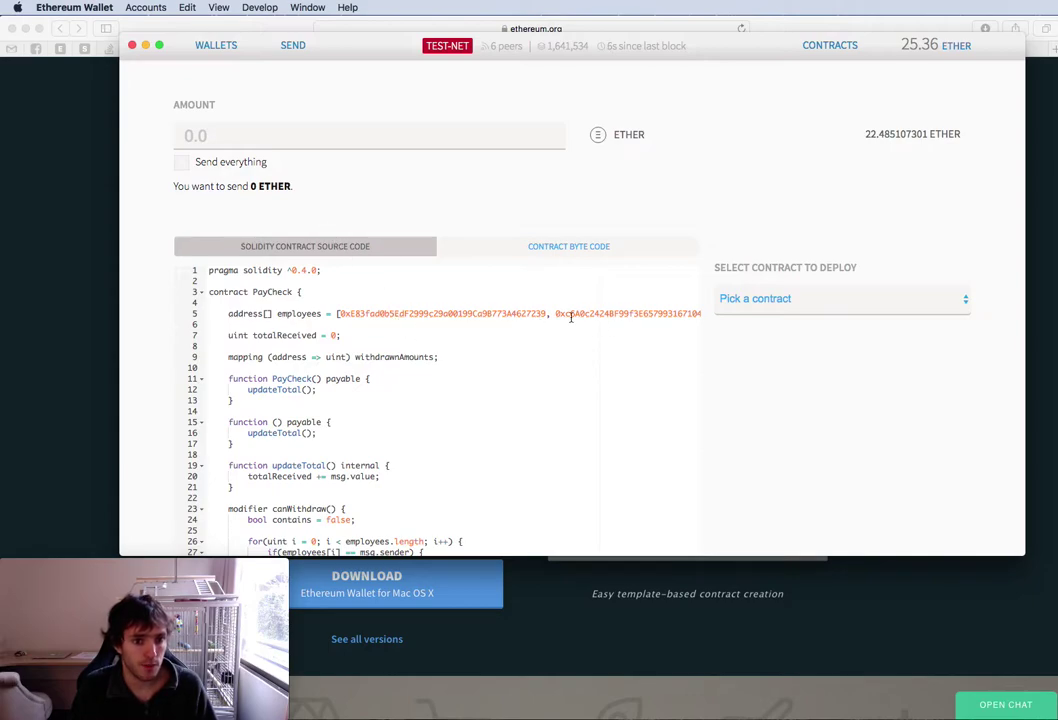
drag(557, 316, 160, 323)
click(182, 337)
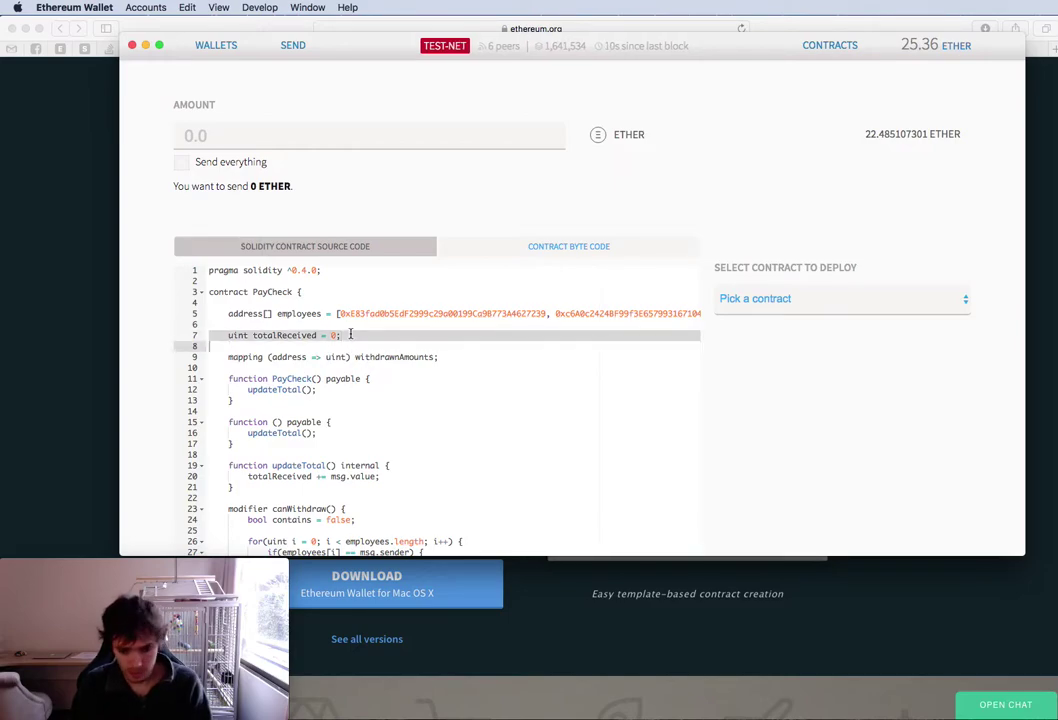
key(BackSpace)
key(BackSpace)
scroll(362, 420, down, 2)
scroll(362, 420, down, 2)
click(314, 316)
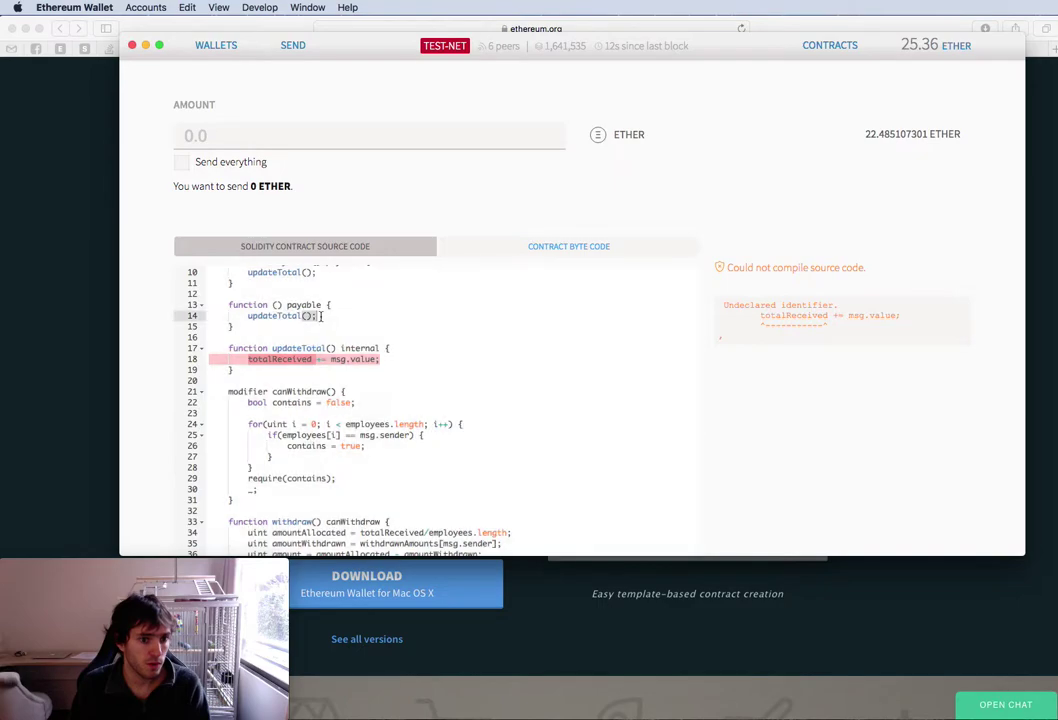
triple_click(343, 311)
key(BackSpace)
click(239, 365)
drag(239, 365, 236, 316)
key(BackSpace)
Remove the constructor's updateTotal() call and write this.balance in place of totalReceived
scroll(362, 357, up, 5)
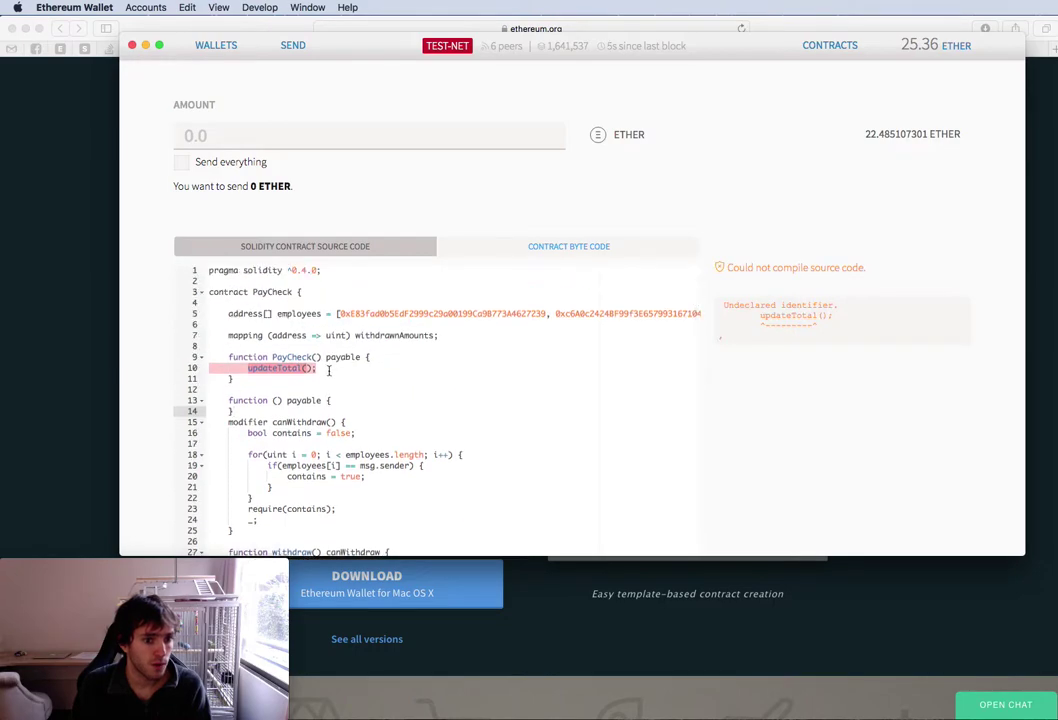
drag(326, 367, 386, 358)
key(BackSpace)
scroll(390, 440, down, 4)
text(this.balance/employees.length)
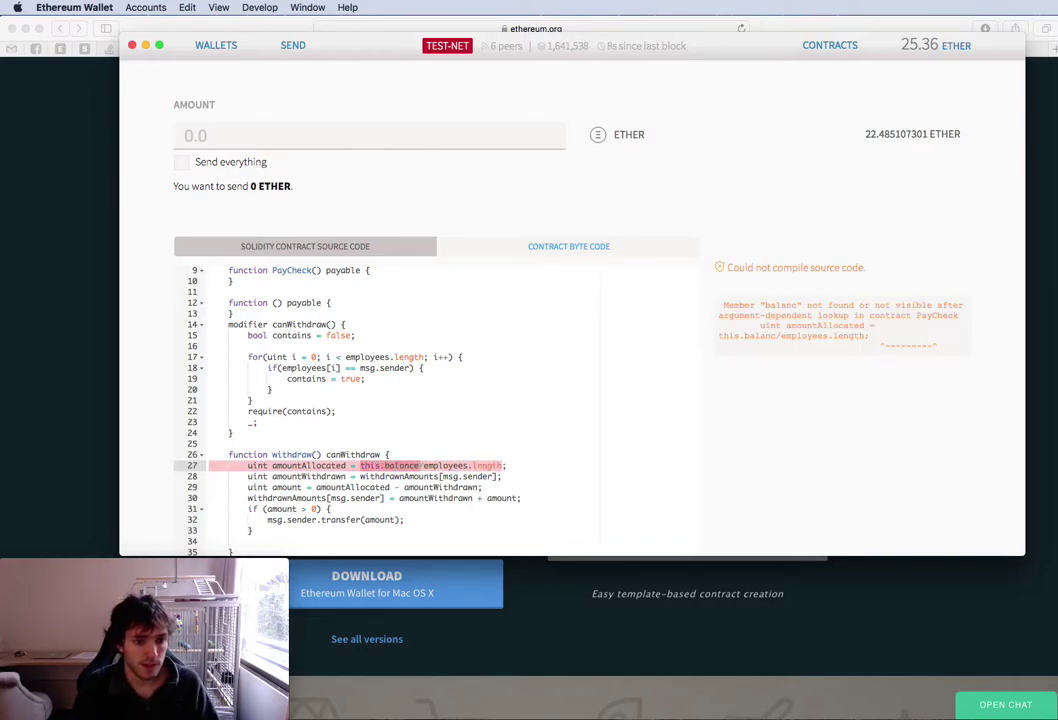
text(e)
scroll(424, 462, up, 3)
scroll(418, 222, up, 1)
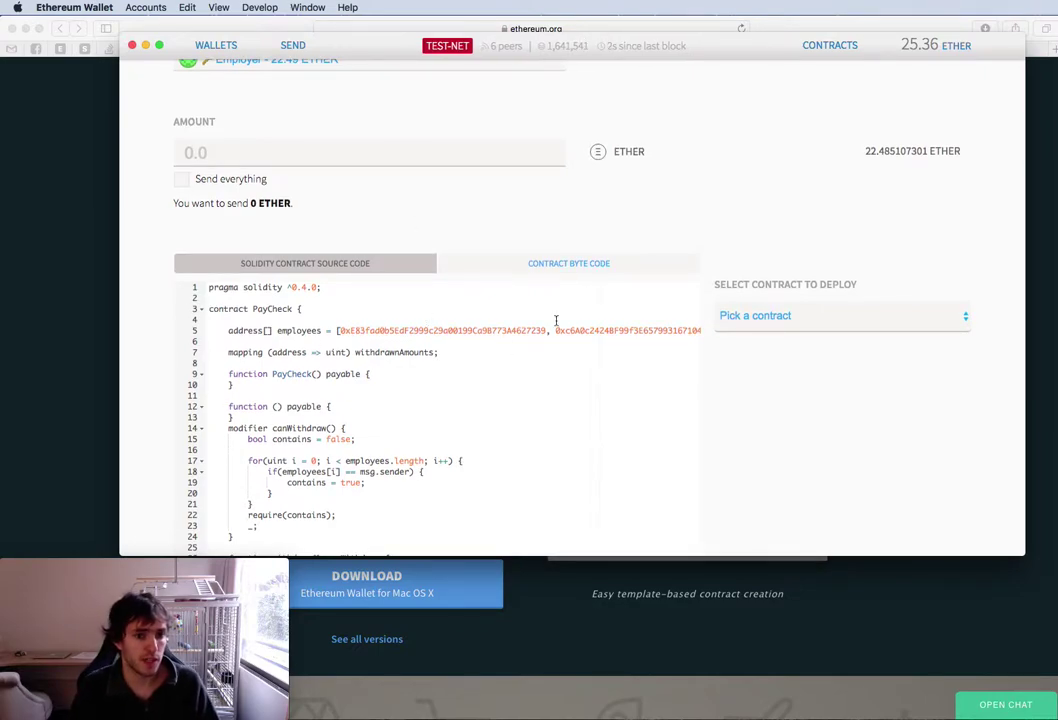
scroll(456, 218, up, 4)
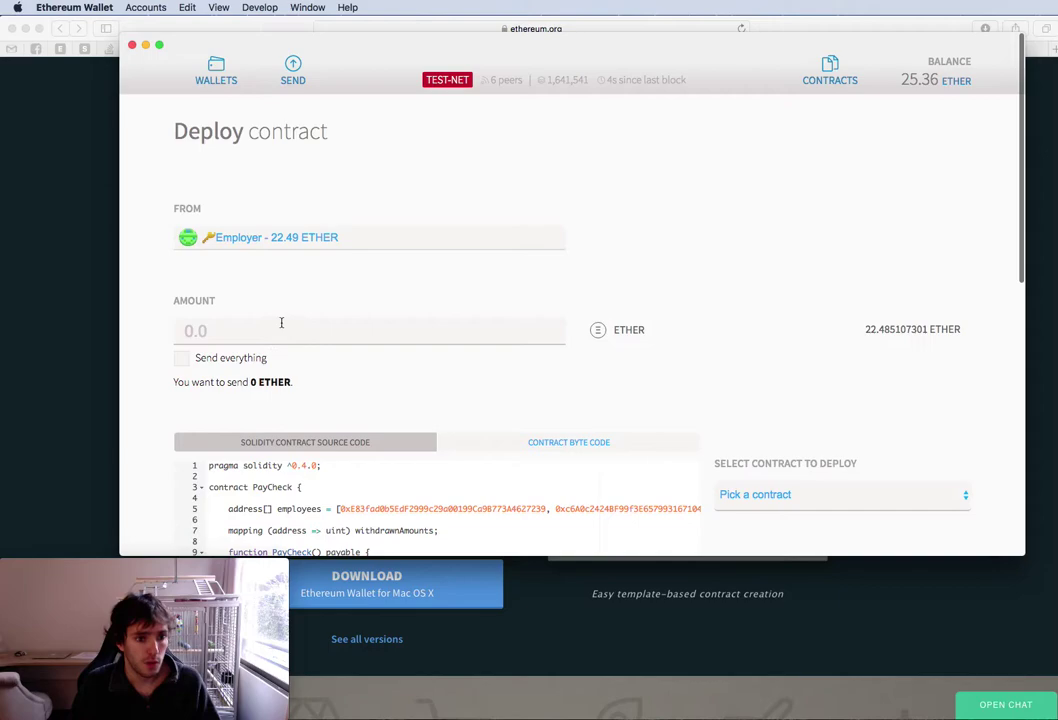
Deploy the Pay Check contract with 2 ether at the Faster fee, confirming with the password
click(281, 322)
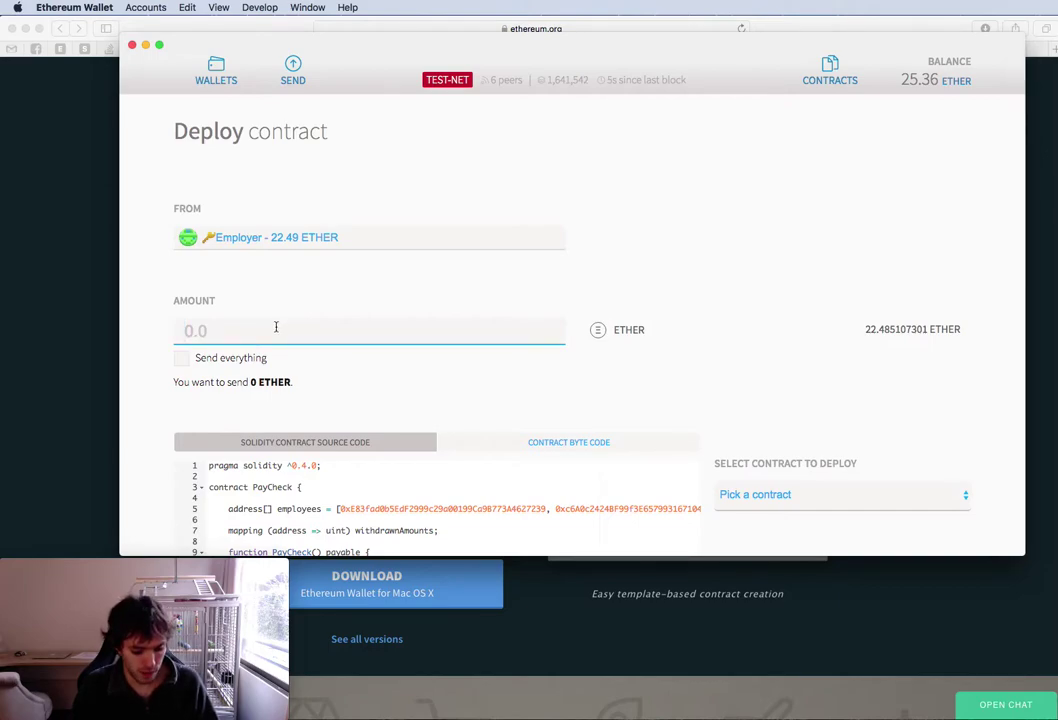
text(2)
scroll(540, 408, down, 3)
click(800, 425)
click(797, 433)
scroll(258, 332, down, 10)
drag(253, 331, 422, 327)
click(227, 524)
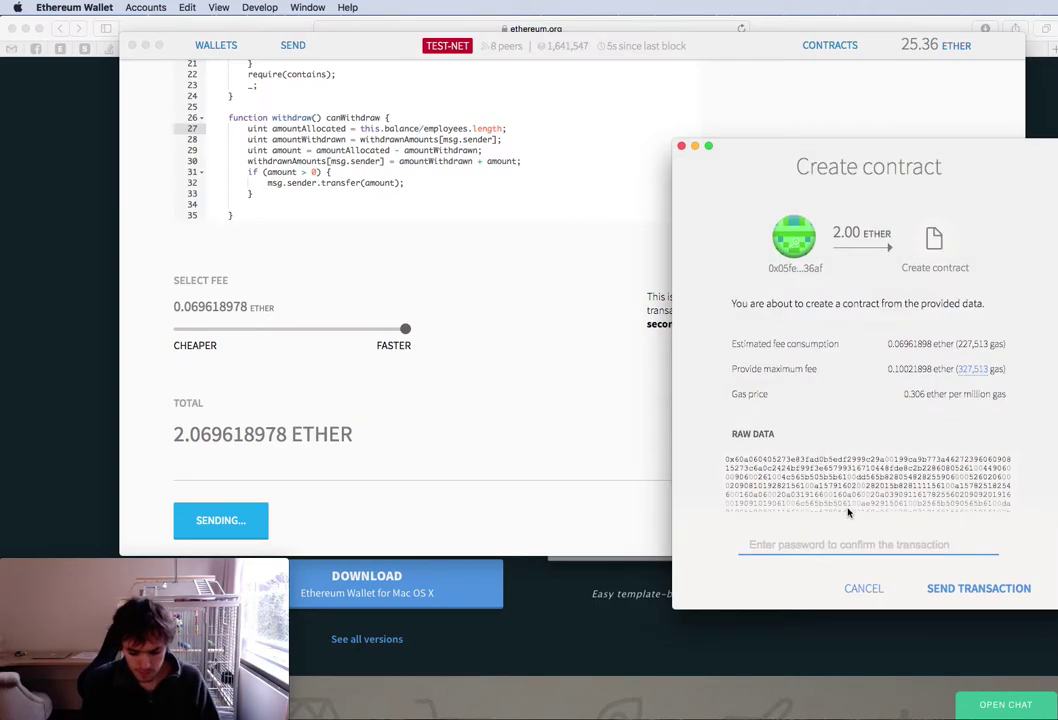
text(•••••••••••)
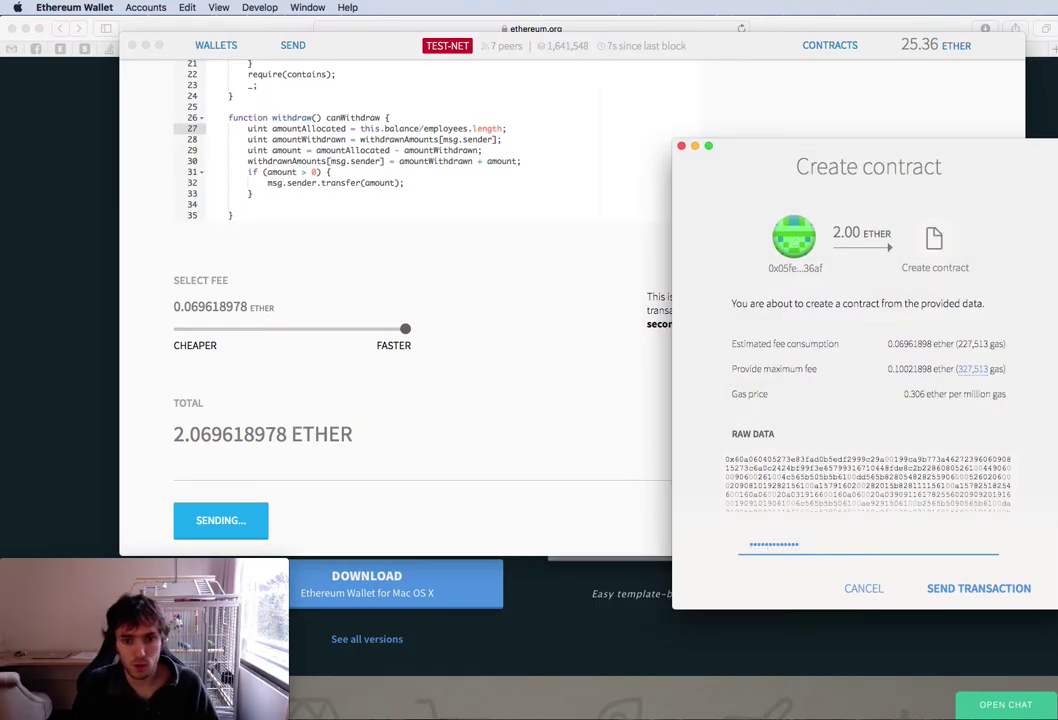
click(962, 589)
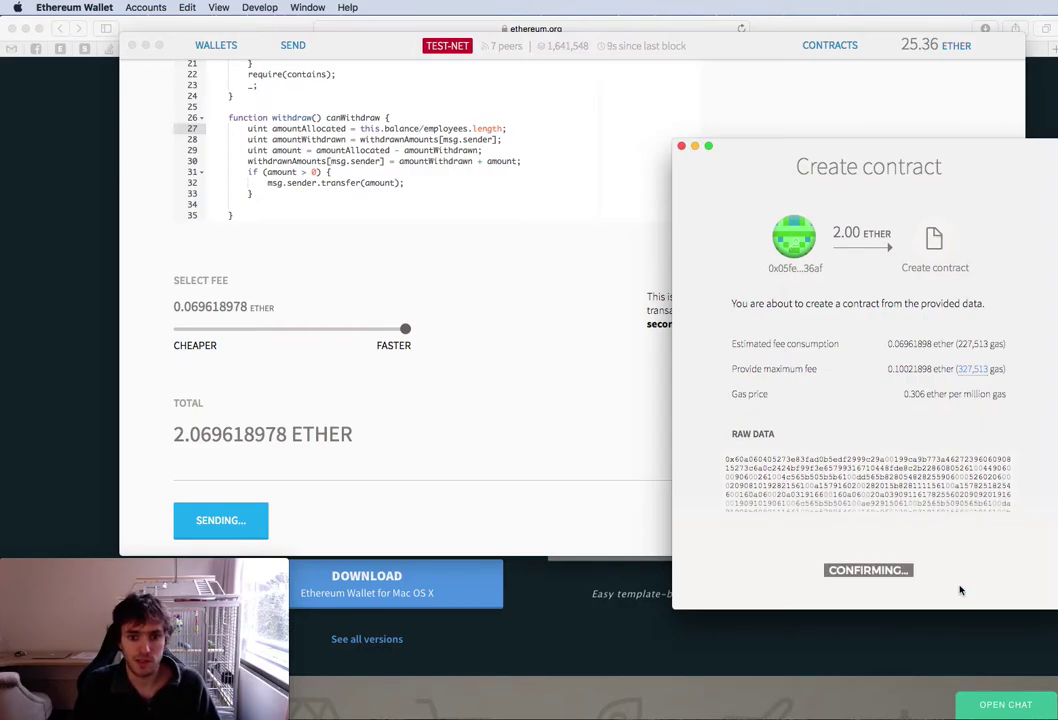
scroll(400, 395, down, 5)
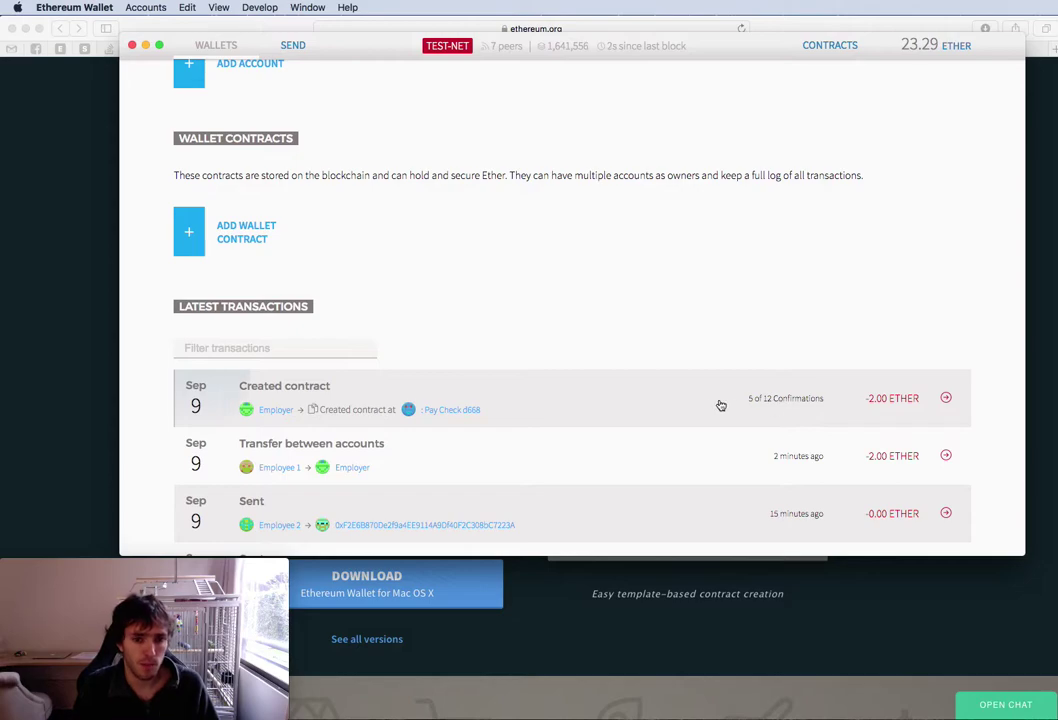
Open the Contracts page to see Pay Check D668 holding 2.00 ether
scroll(683, 420, up, 5)
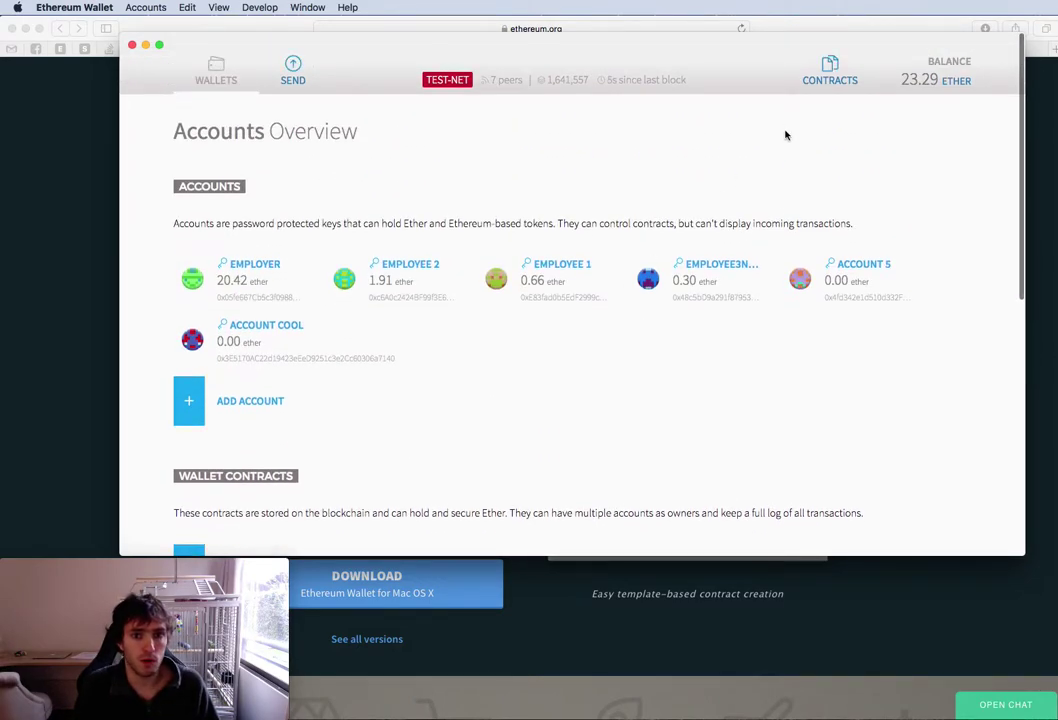
scroll(785, 135, down, 5)
scroll(784, 201, up, 5)
click(827, 73)
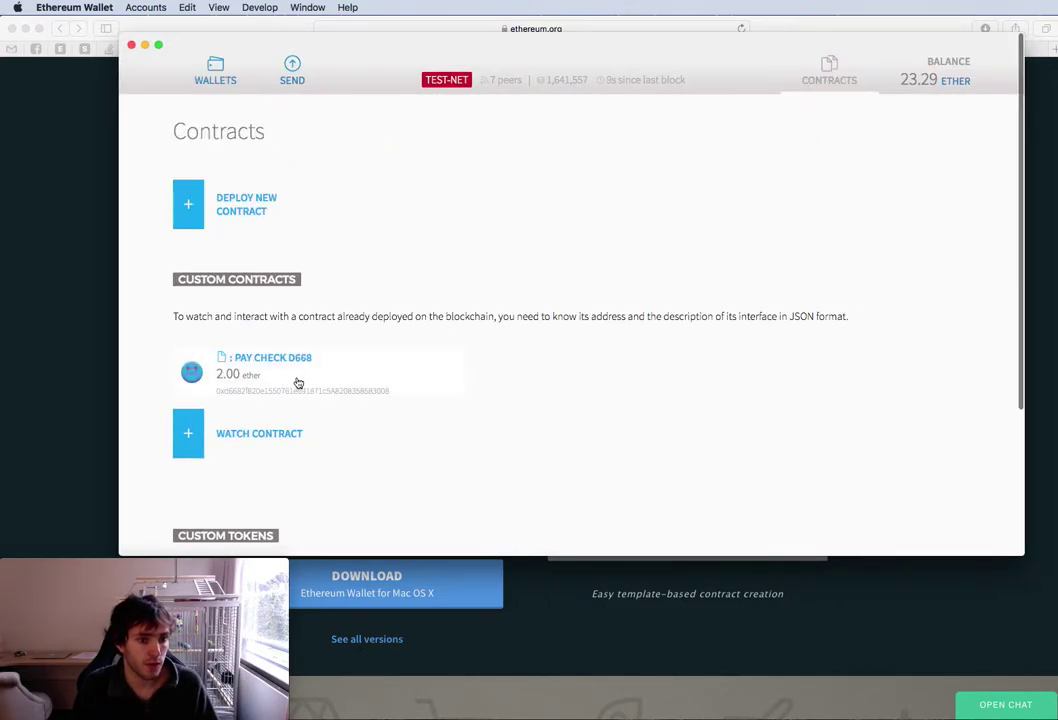
Try Pay Check D668's Withdraw function as Employer, cancelling when it's flagged to fail
click(233, 380)
scroll(847, 420, down, 4)
click(823, 336)
click(796, 343)
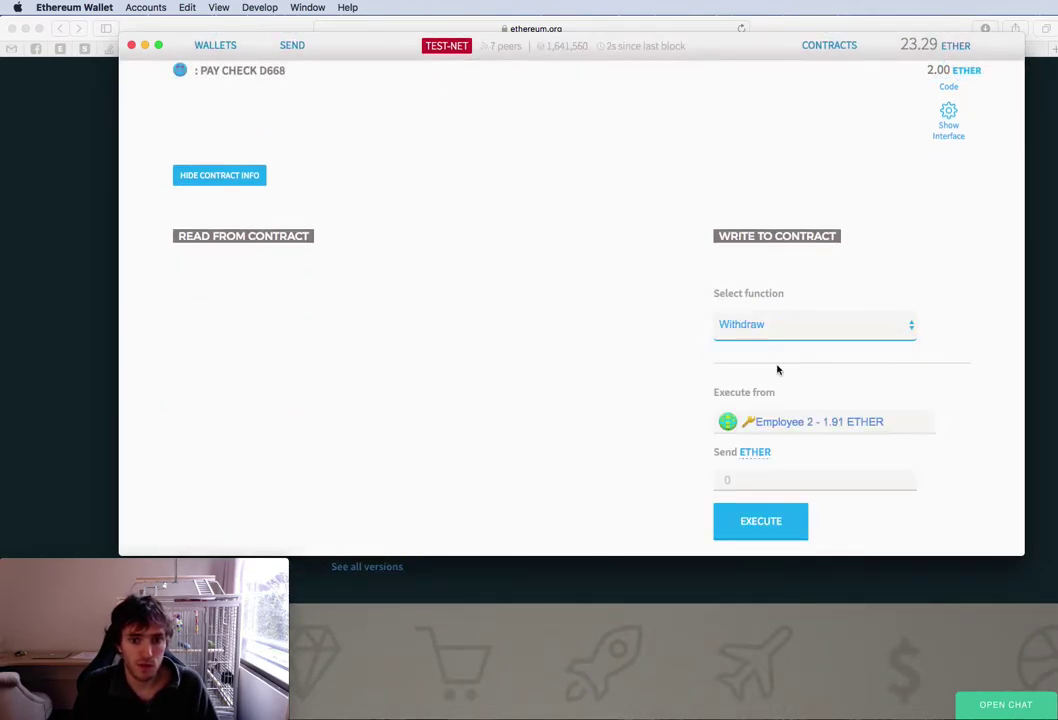
click(808, 432)
click(806, 437)
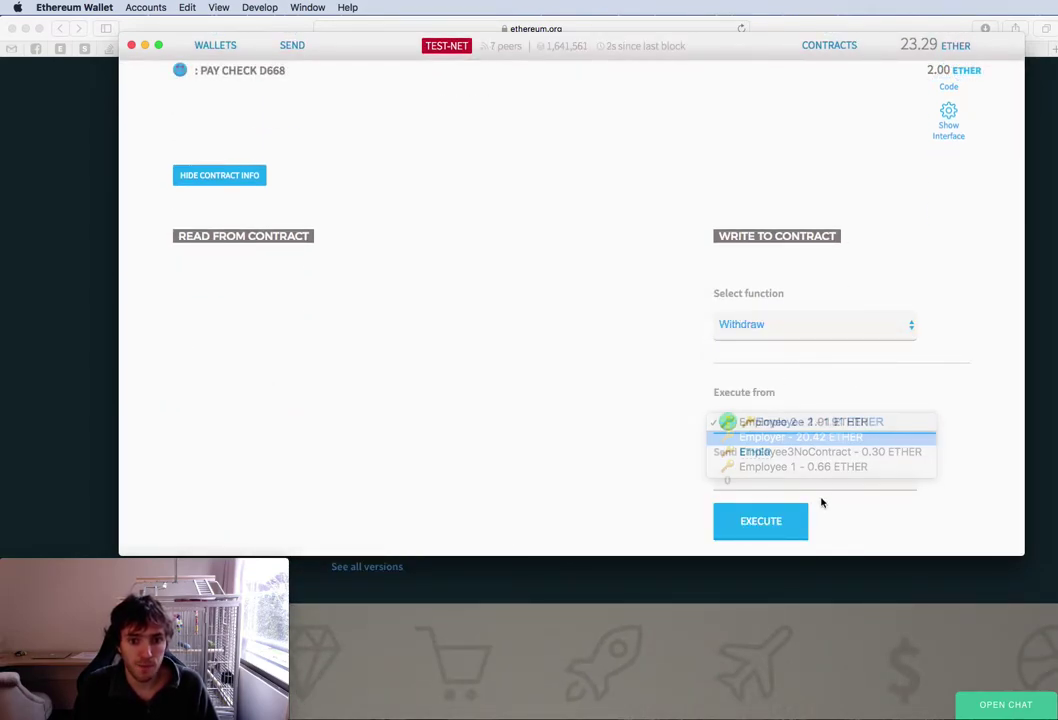
click(763, 521)
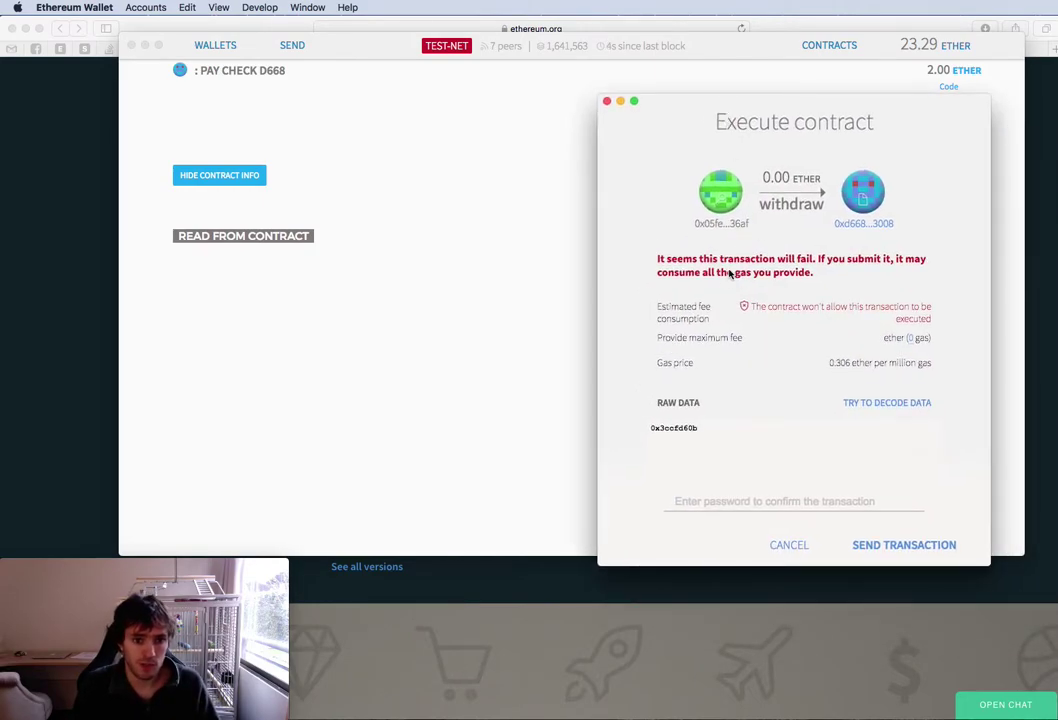
click(786, 546)
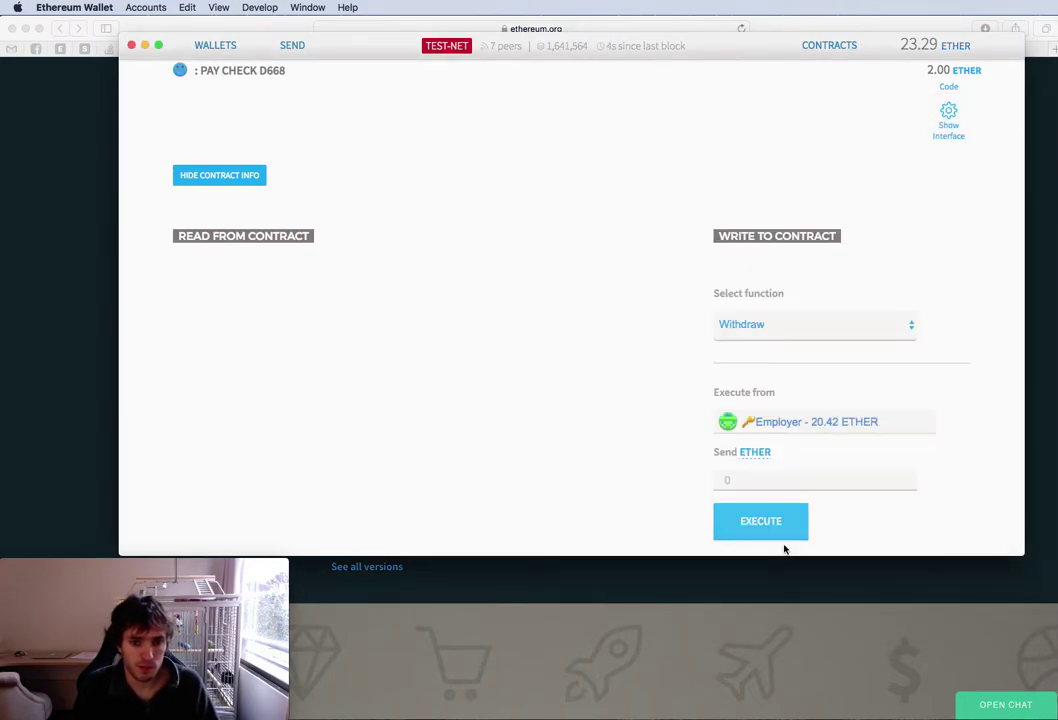
Run the same withdrawal from Employee 1 instead
click(810, 431)
click(798, 452)
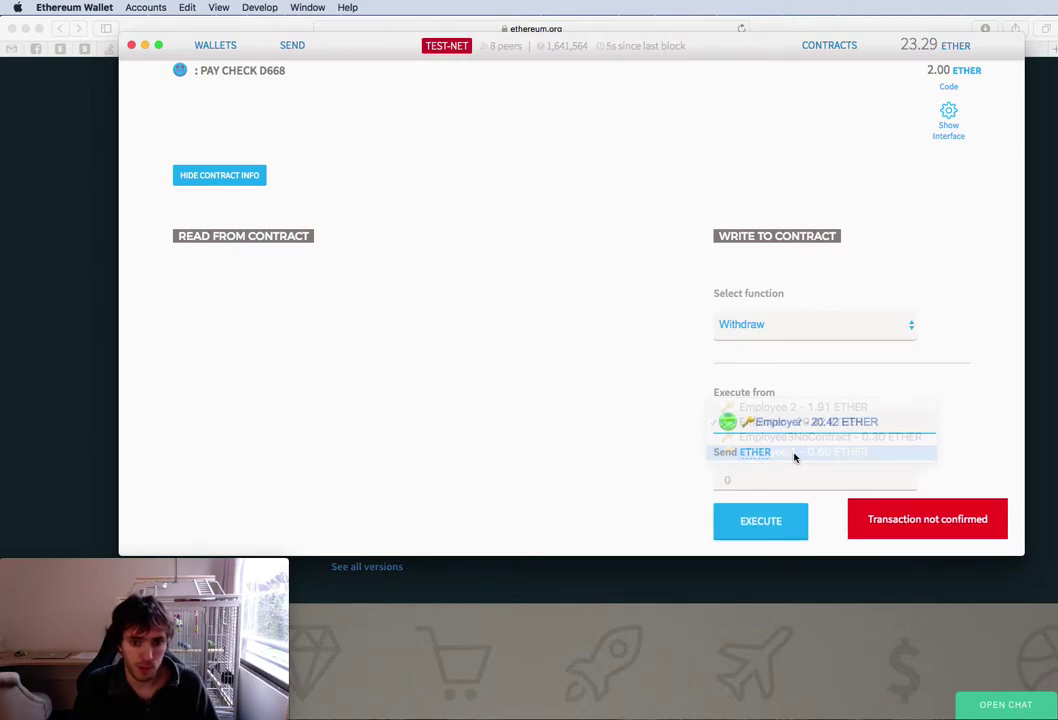
click(767, 521)
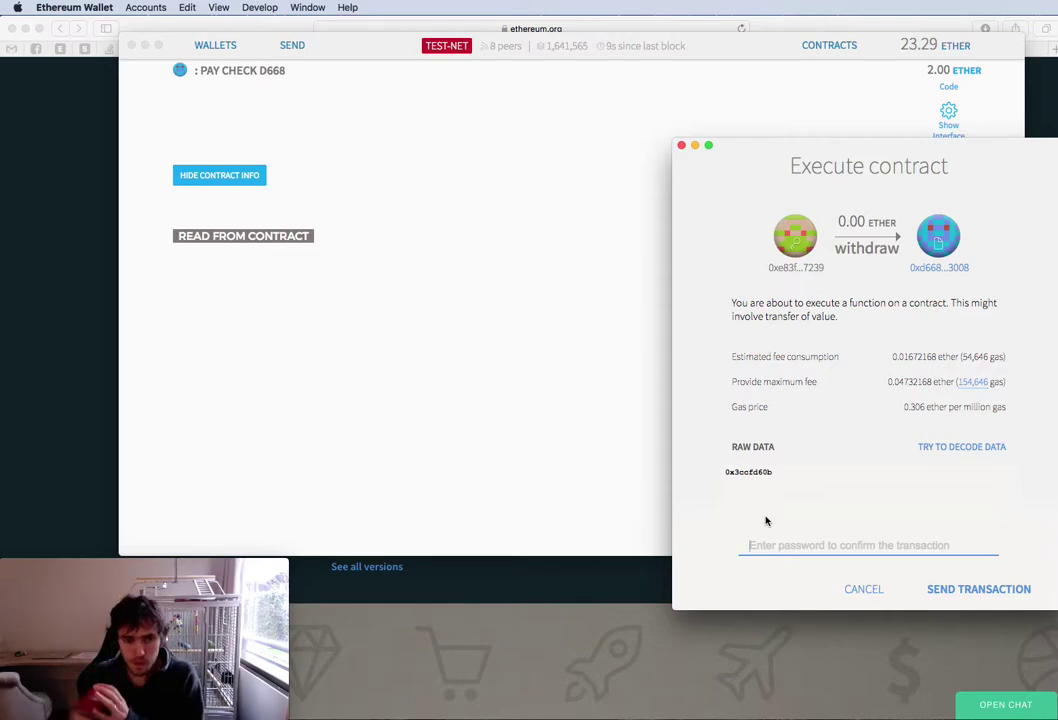
Send Employee 1's withdrawal with the password and check its balance rises to 1.64 ether
text(•)
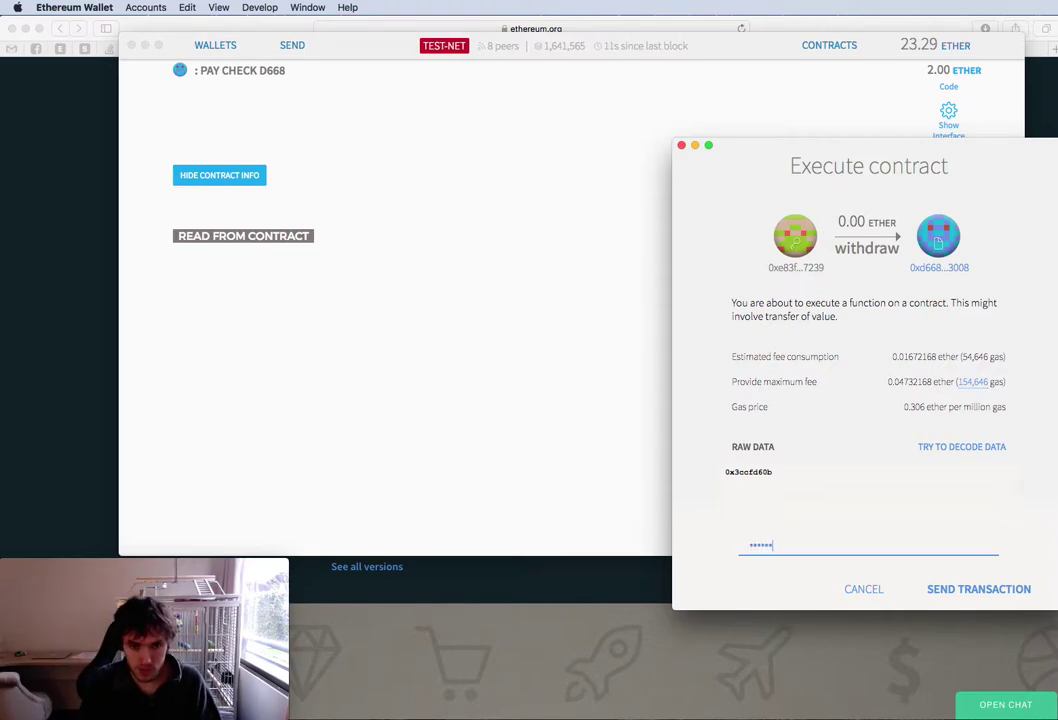
click(988, 592)
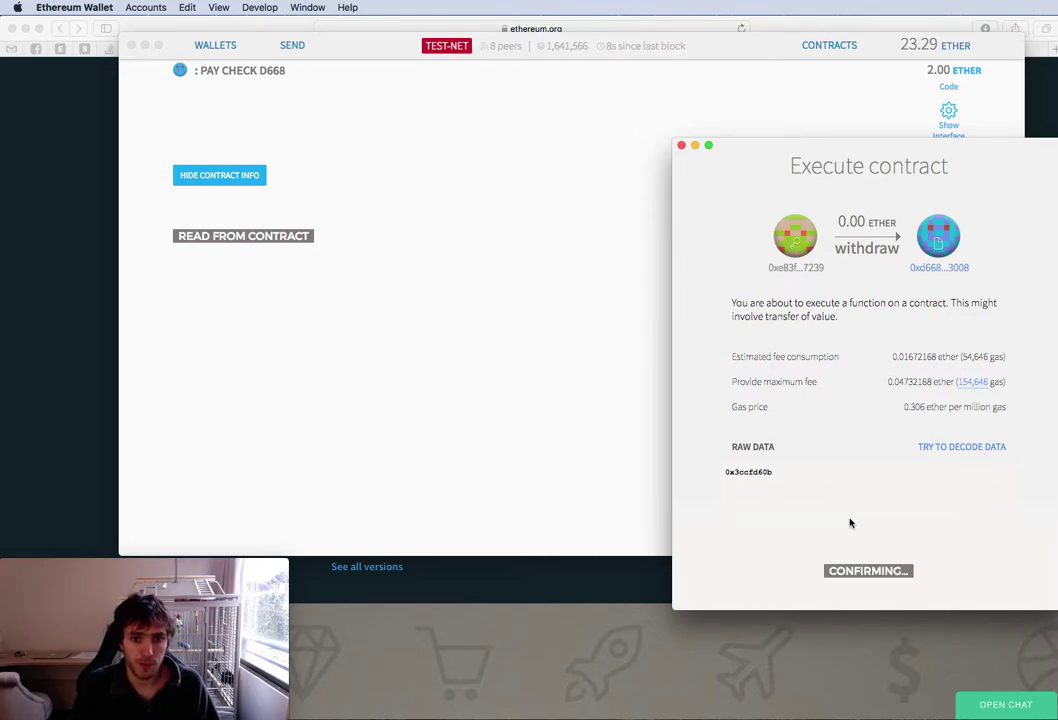
click(218, 50)
scroll(366, 258, down, 5)
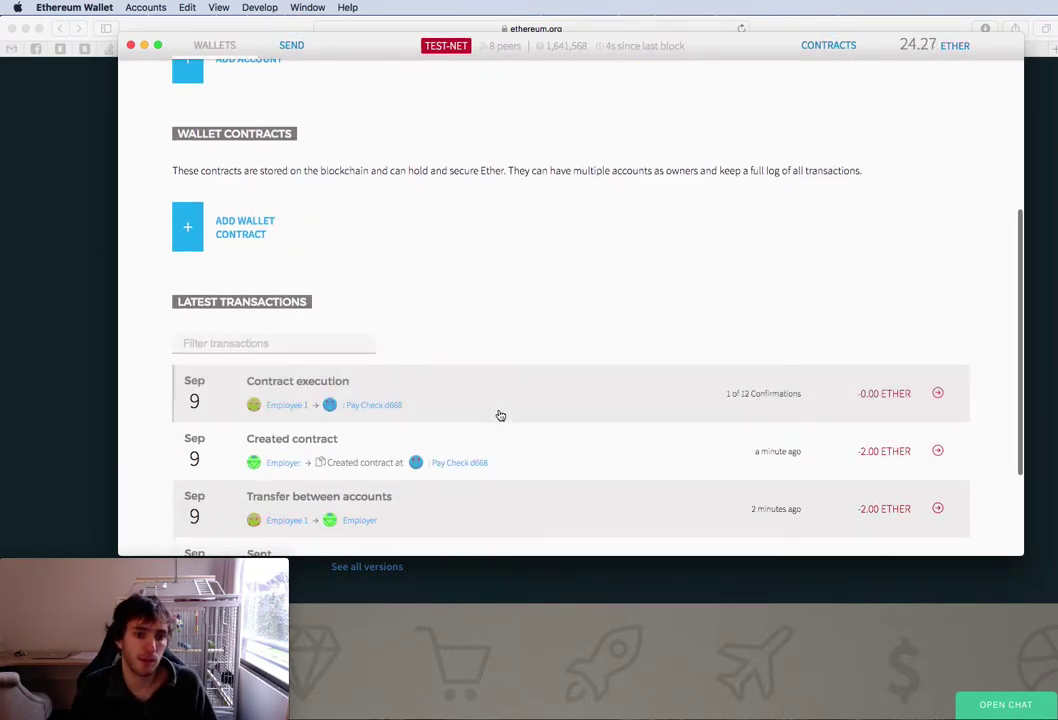
scroll(530, 416, up, 5)
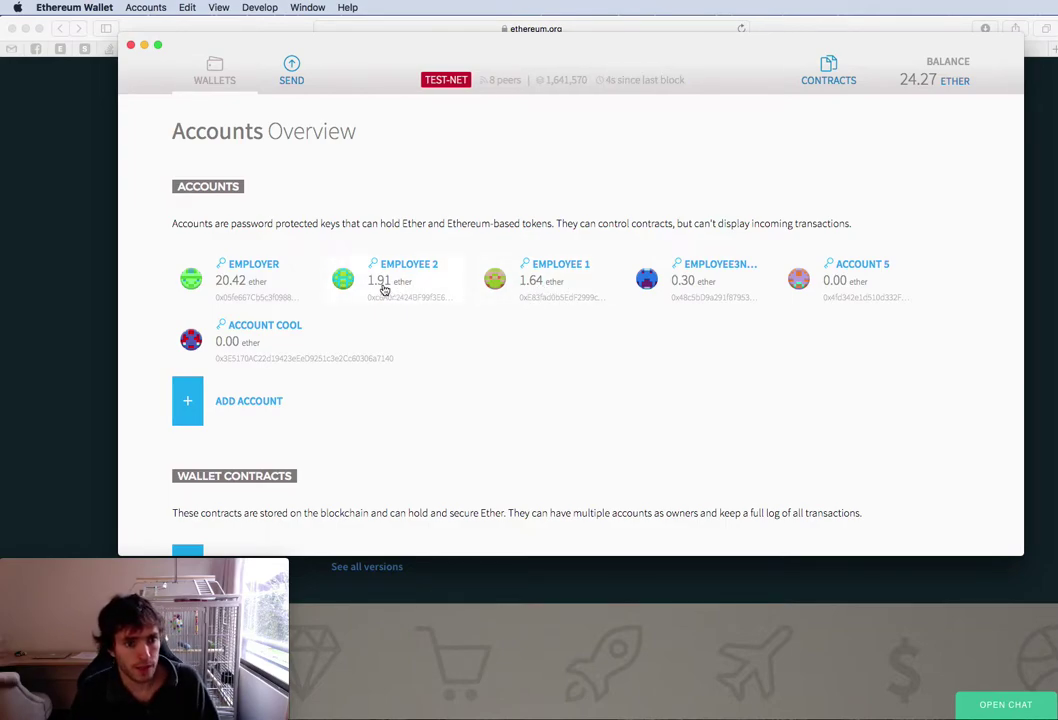
Withdraw Employee 2's share from Pay Check D668, sending the transaction with the password
click(818, 91)
scroll(406, 182, down, 5)
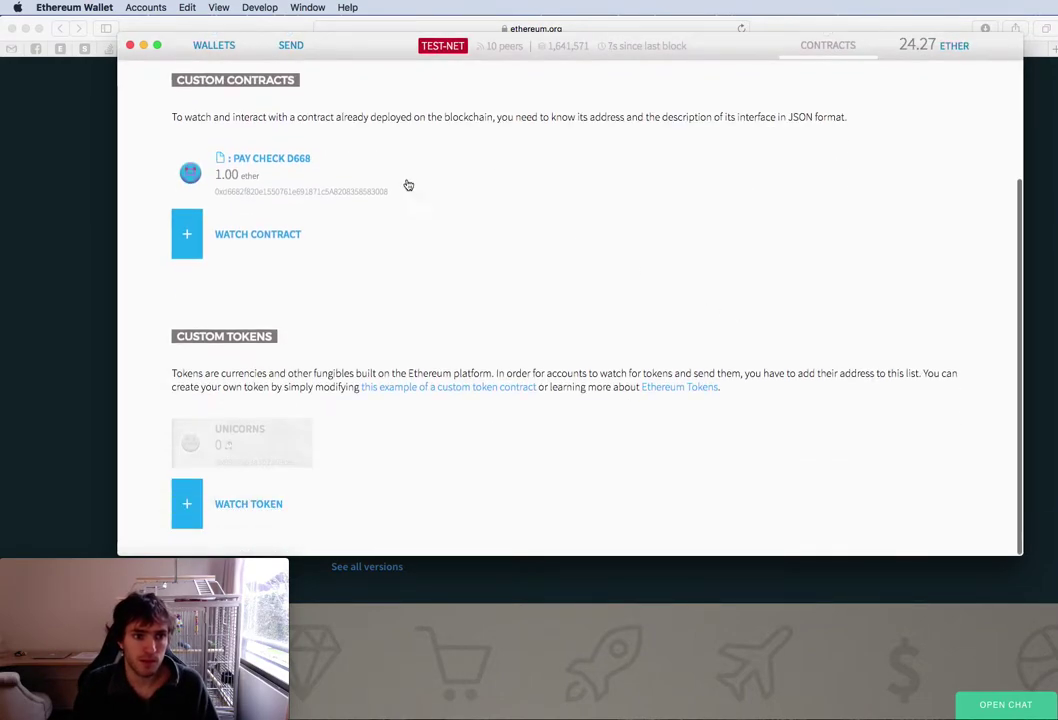
click(280, 184)
scroll(850, 465, down, 3)
click(797, 335)
click(796, 340)
click(822, 418)
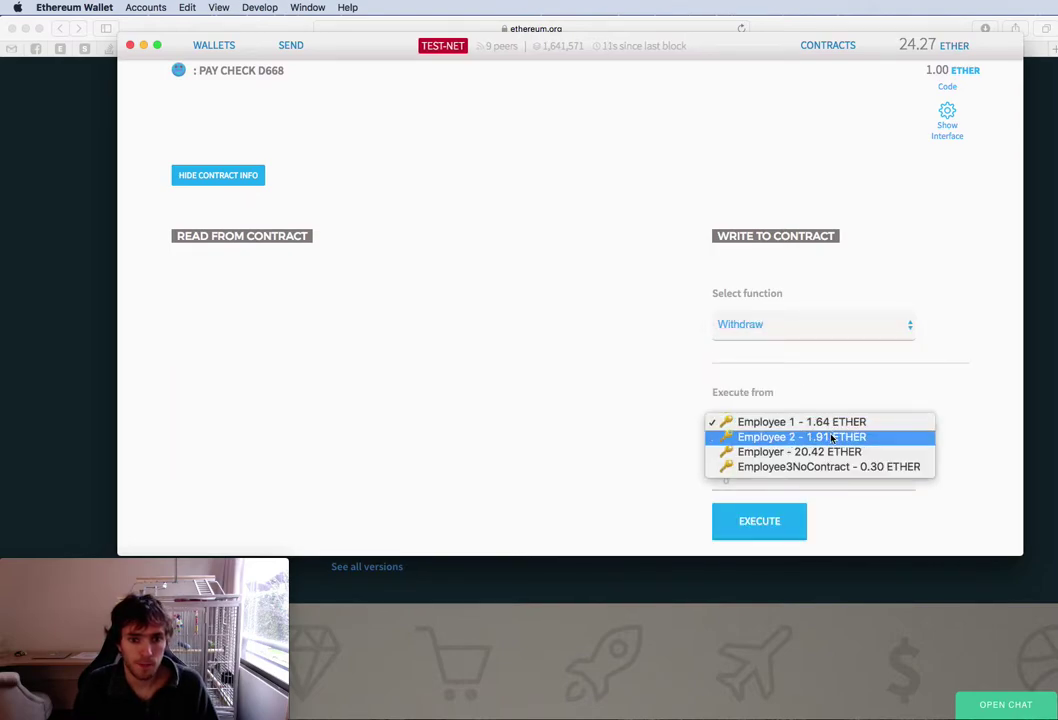
click(831, 437)
click(752, 520)
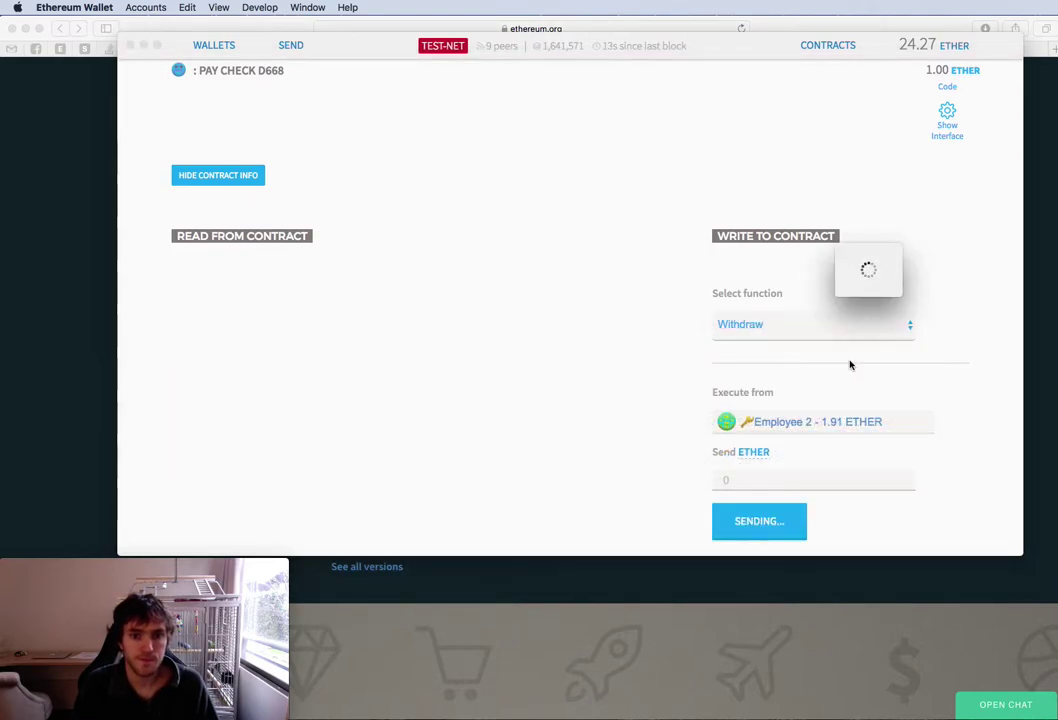
click(752, 545)
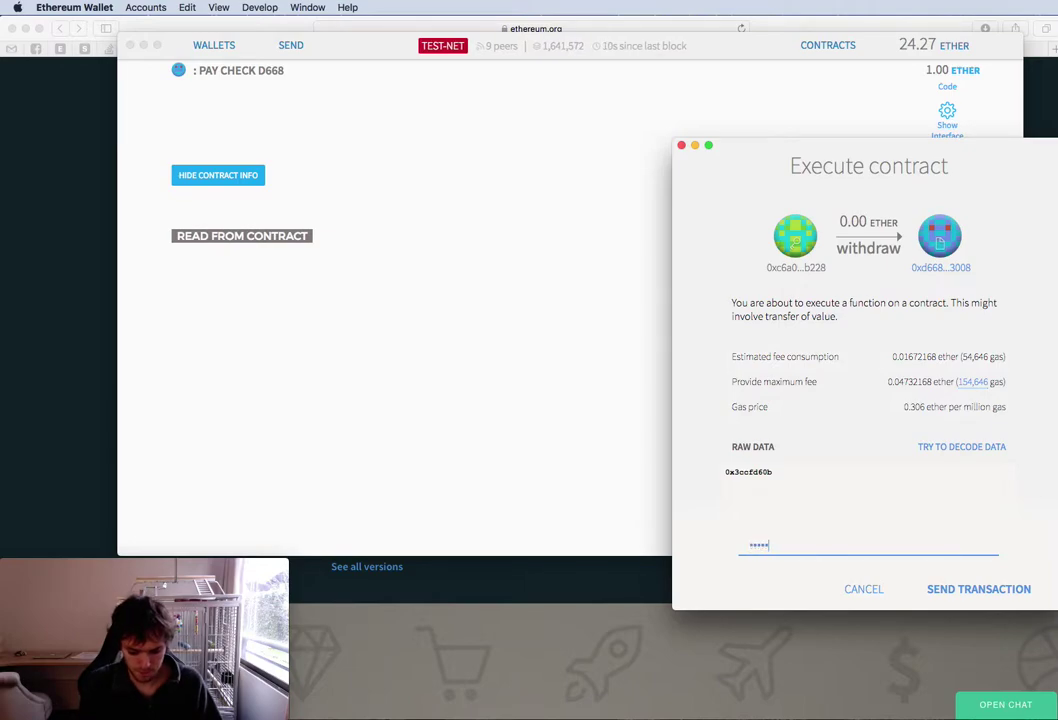
click(953, 591)
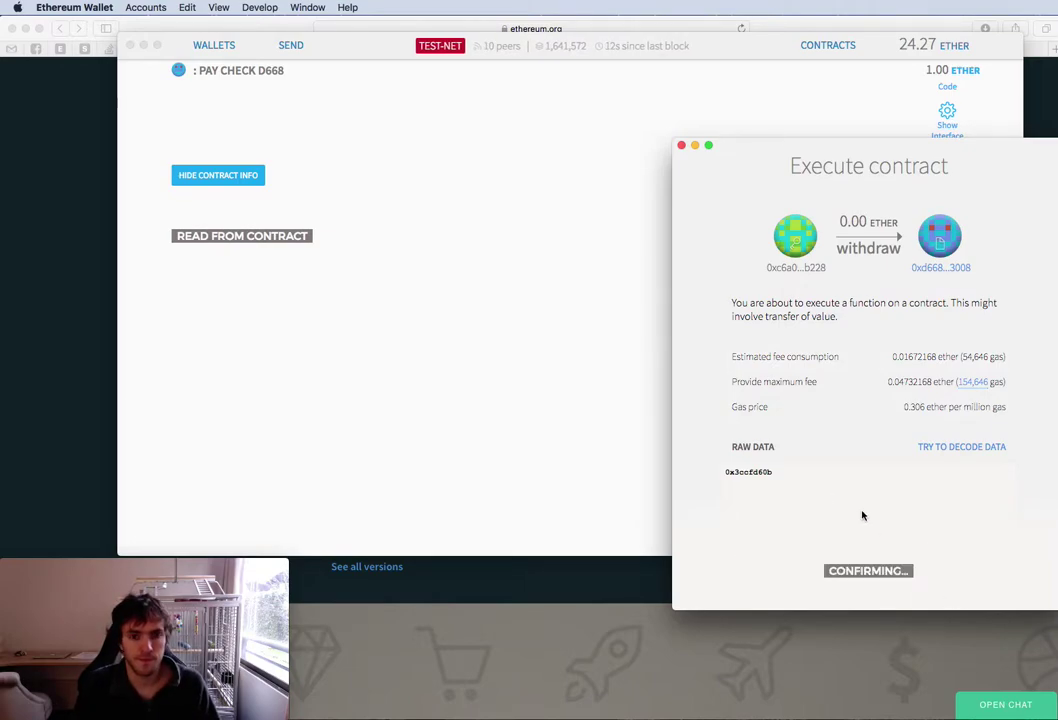
Attempt the withdrawal as Employee3NoContract, dismiss the failure warning, and return to the wallets overview
click(820, 422)
click(830, 452)
click(783, 523)
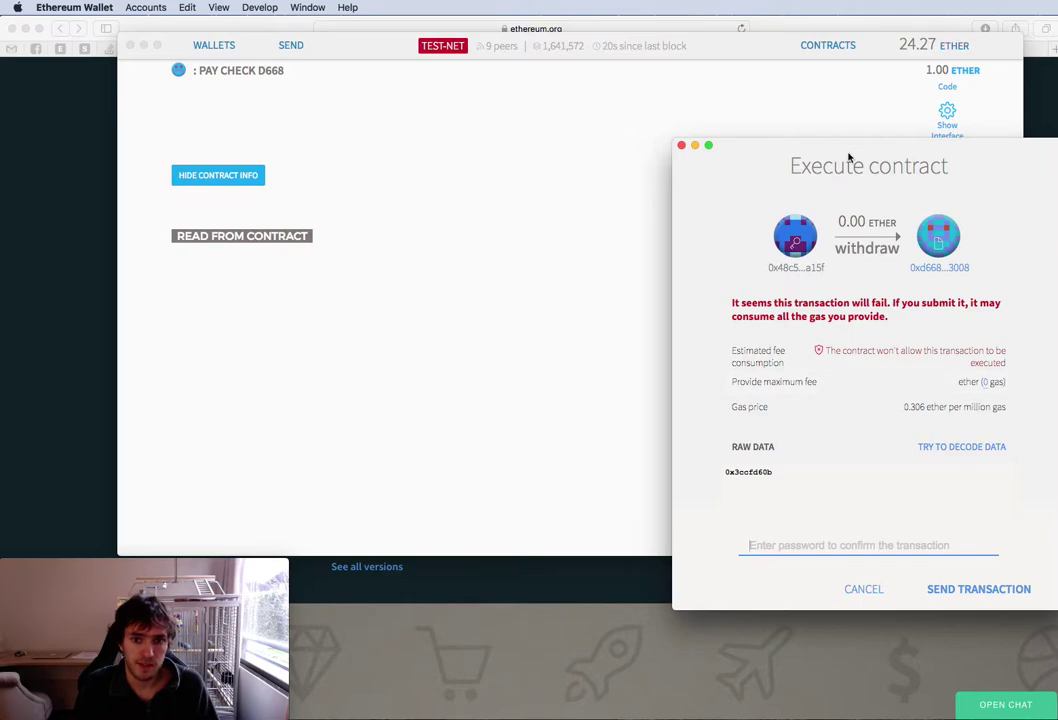
key(Escape)
click(218, 46)
scroll(325, 176, down, 10)
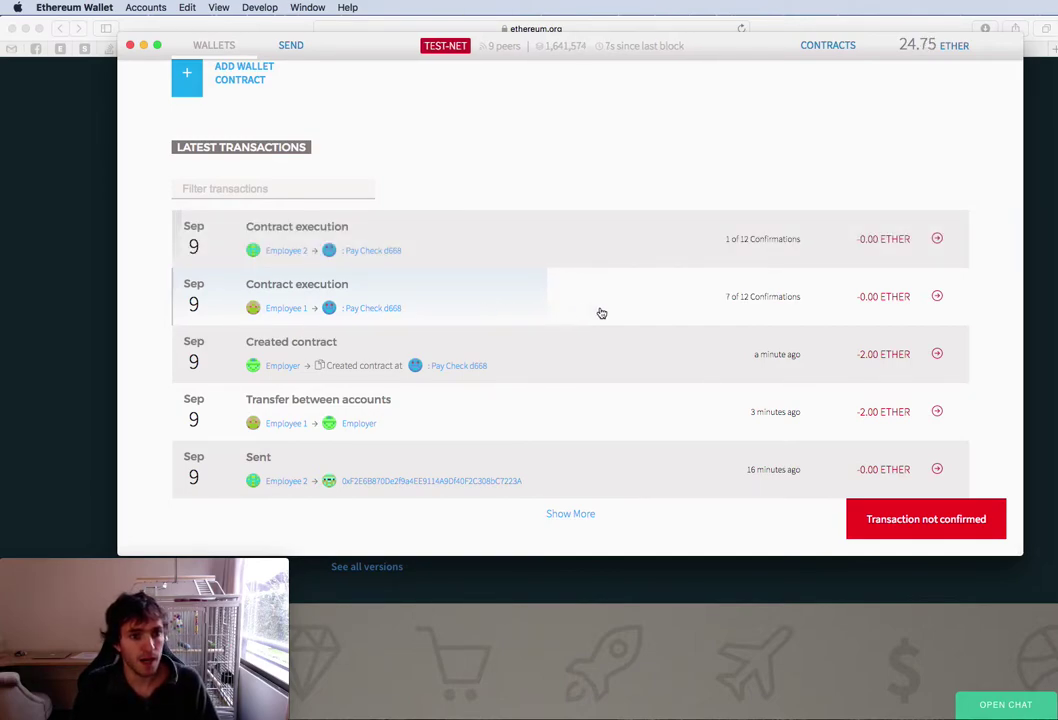
scroll(612, 345, up, 10)
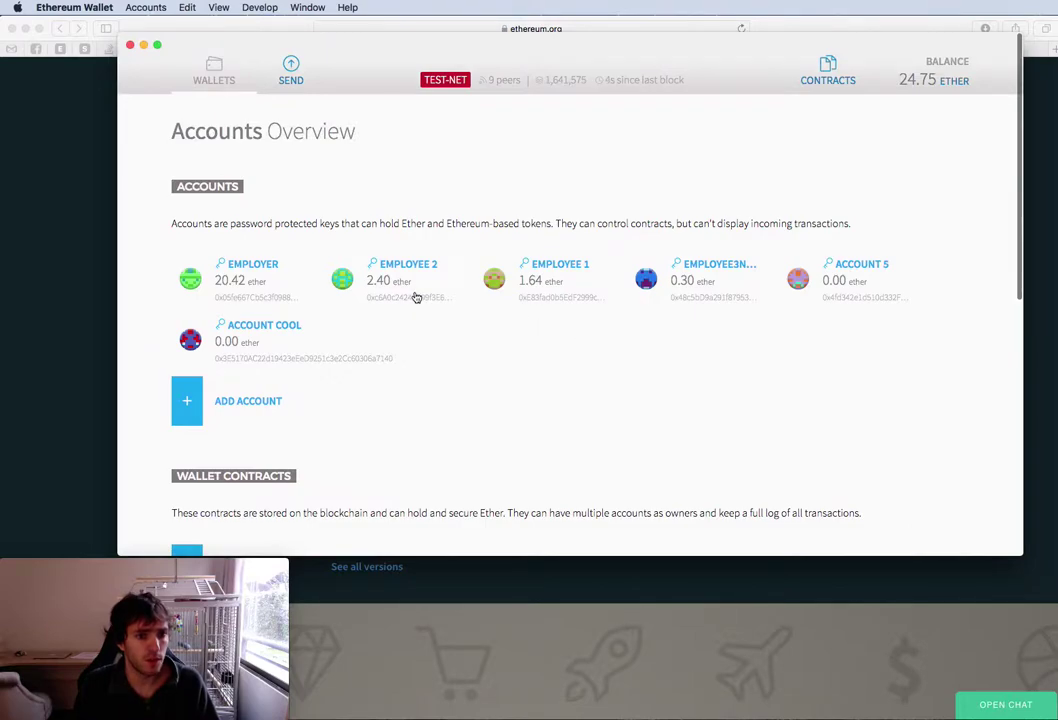